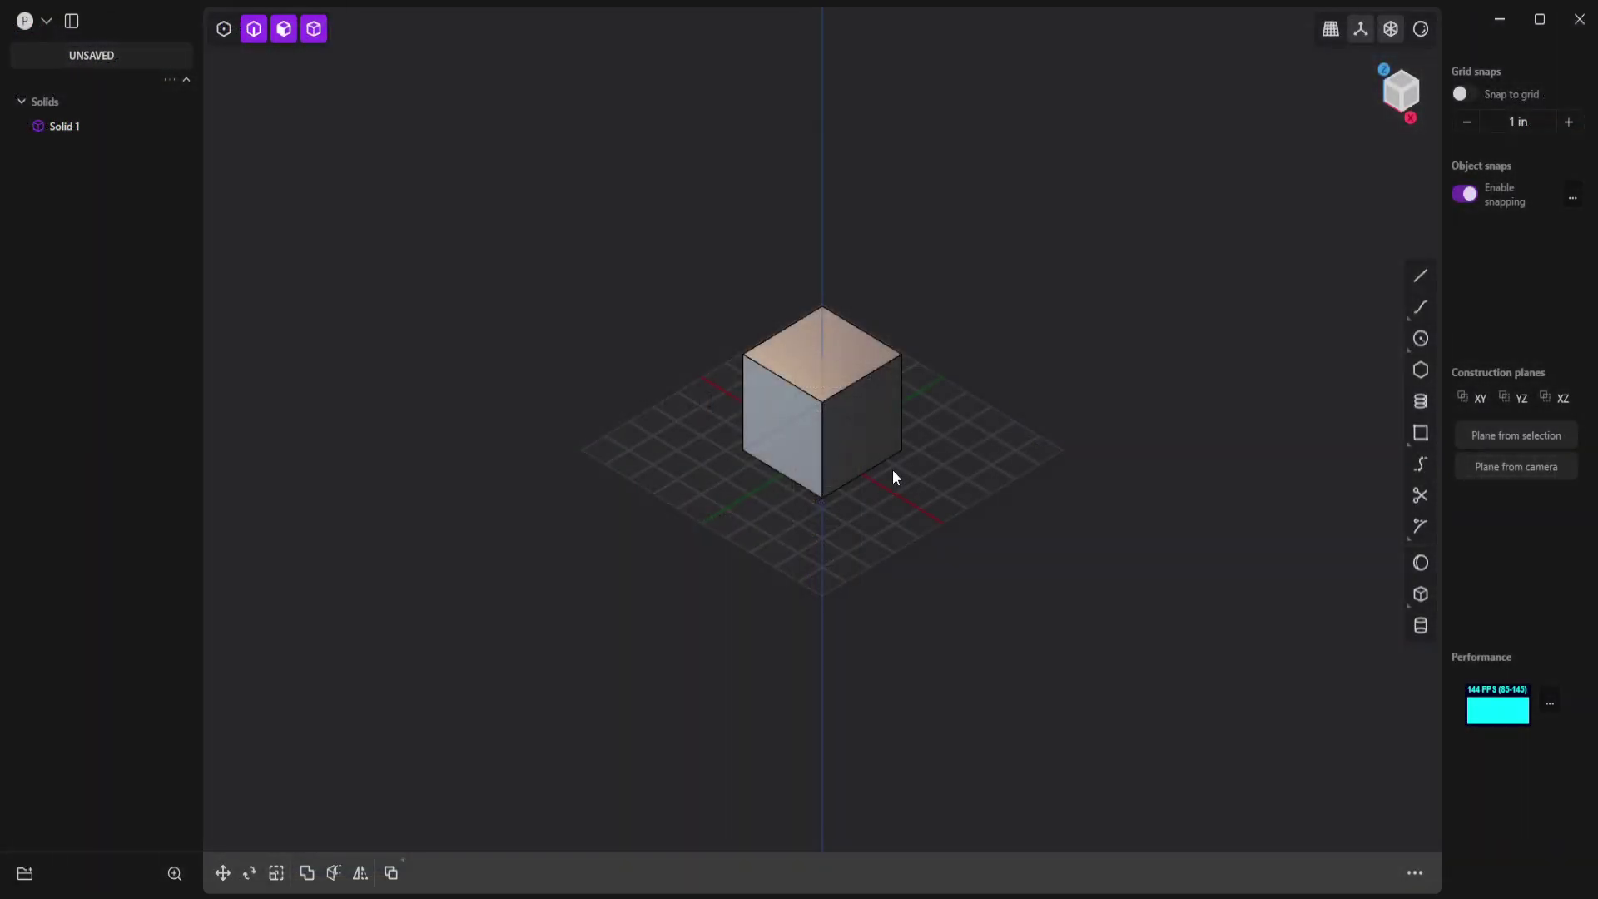
# Step: Delete the default cube from the scene
pyautogui.click(872, 442)
pyautogui.press('Delete')
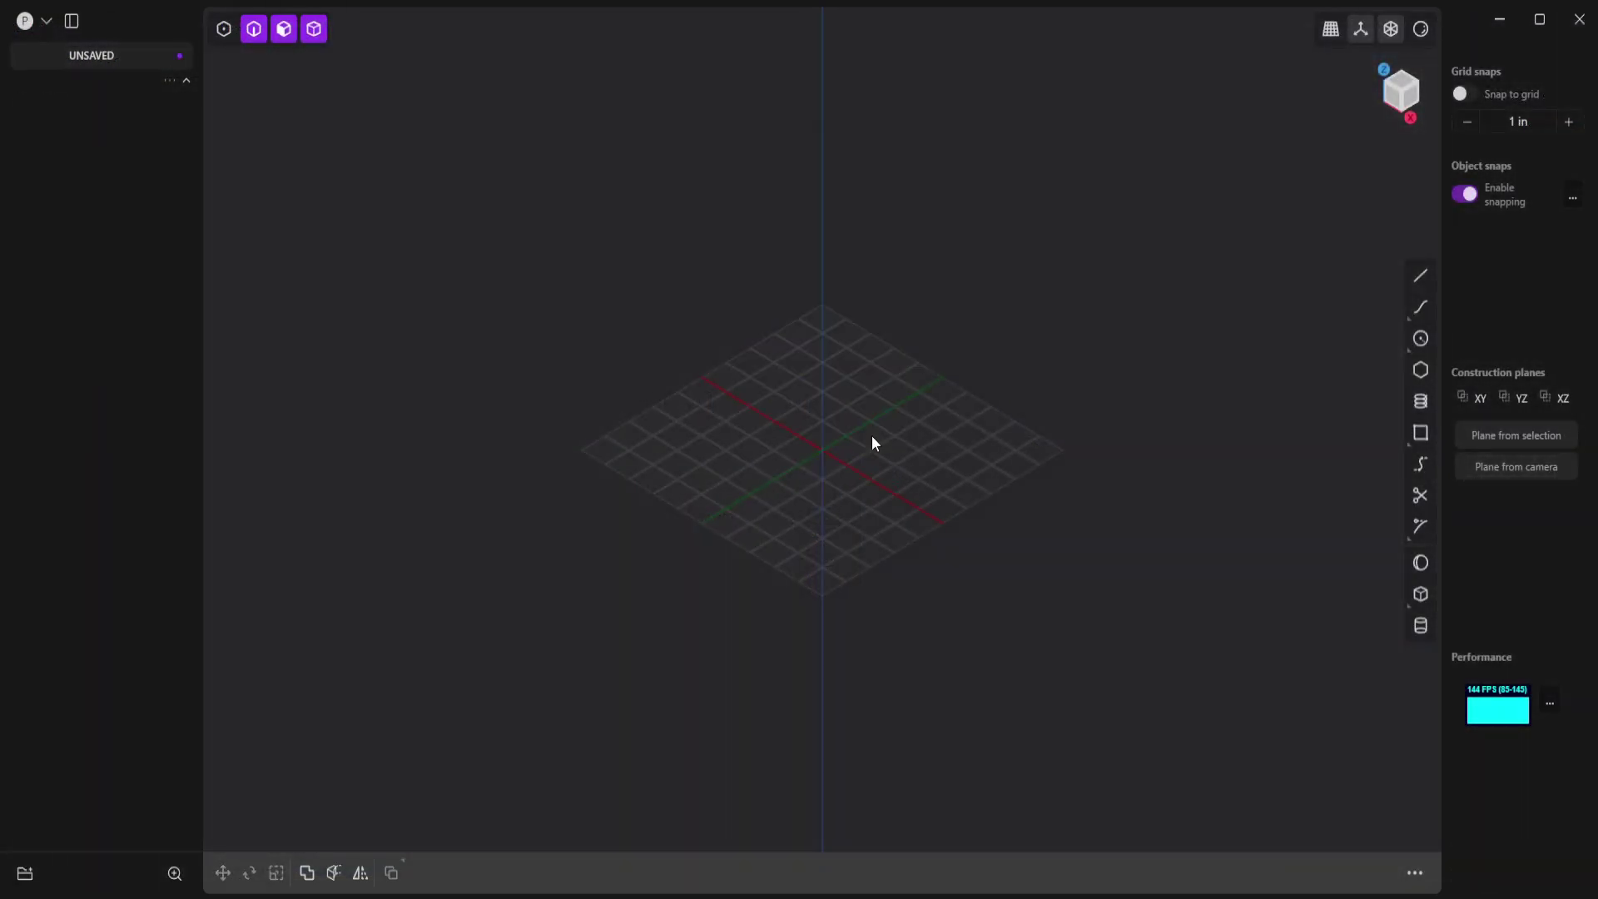
pyautogui.scroll(10, 872, 436)
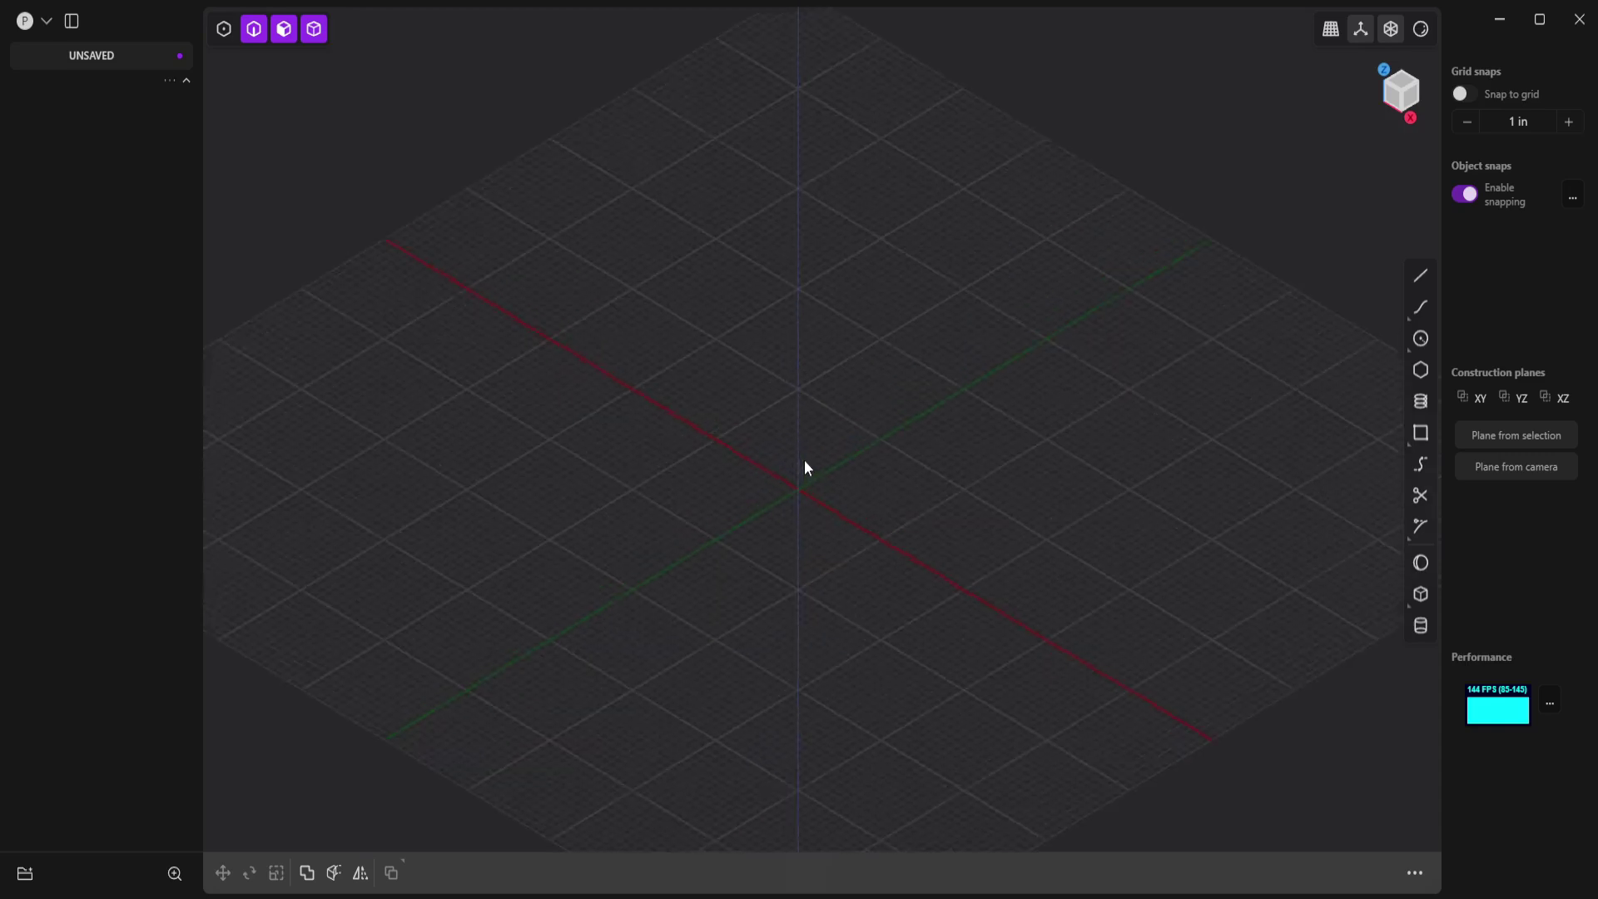
pyautogui.scroll(5, 805, 468)
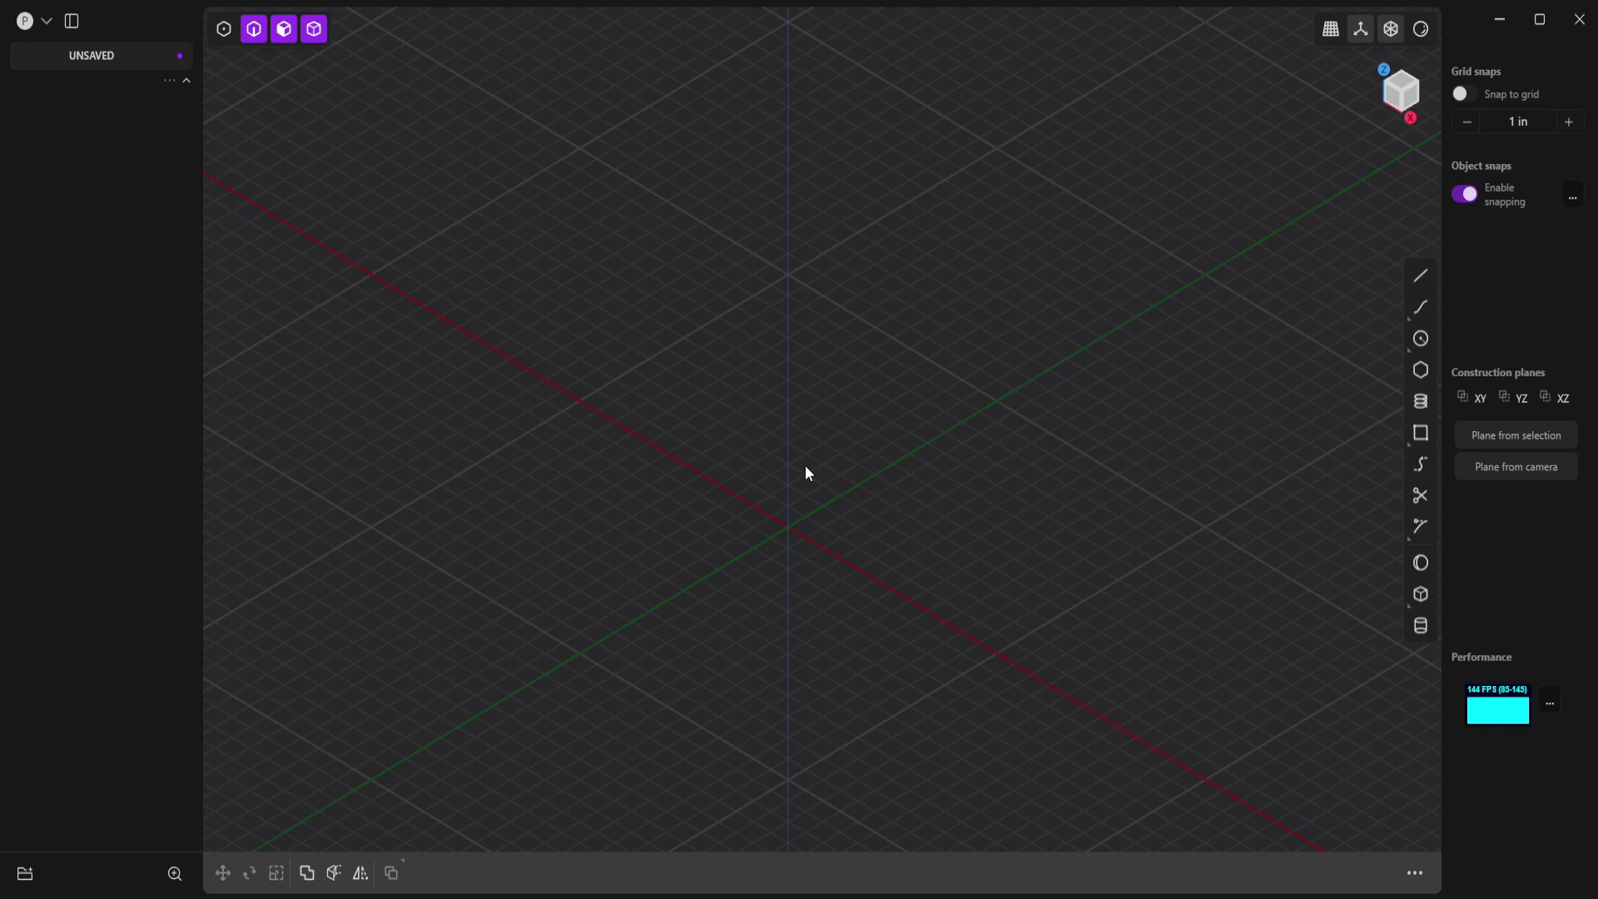
# Step: Import Reference-1.jpg, Reference-2.jpg and Reference-3.jpg from the Reference folder, and remove the imported images again
pyautogui.click(44, 23)
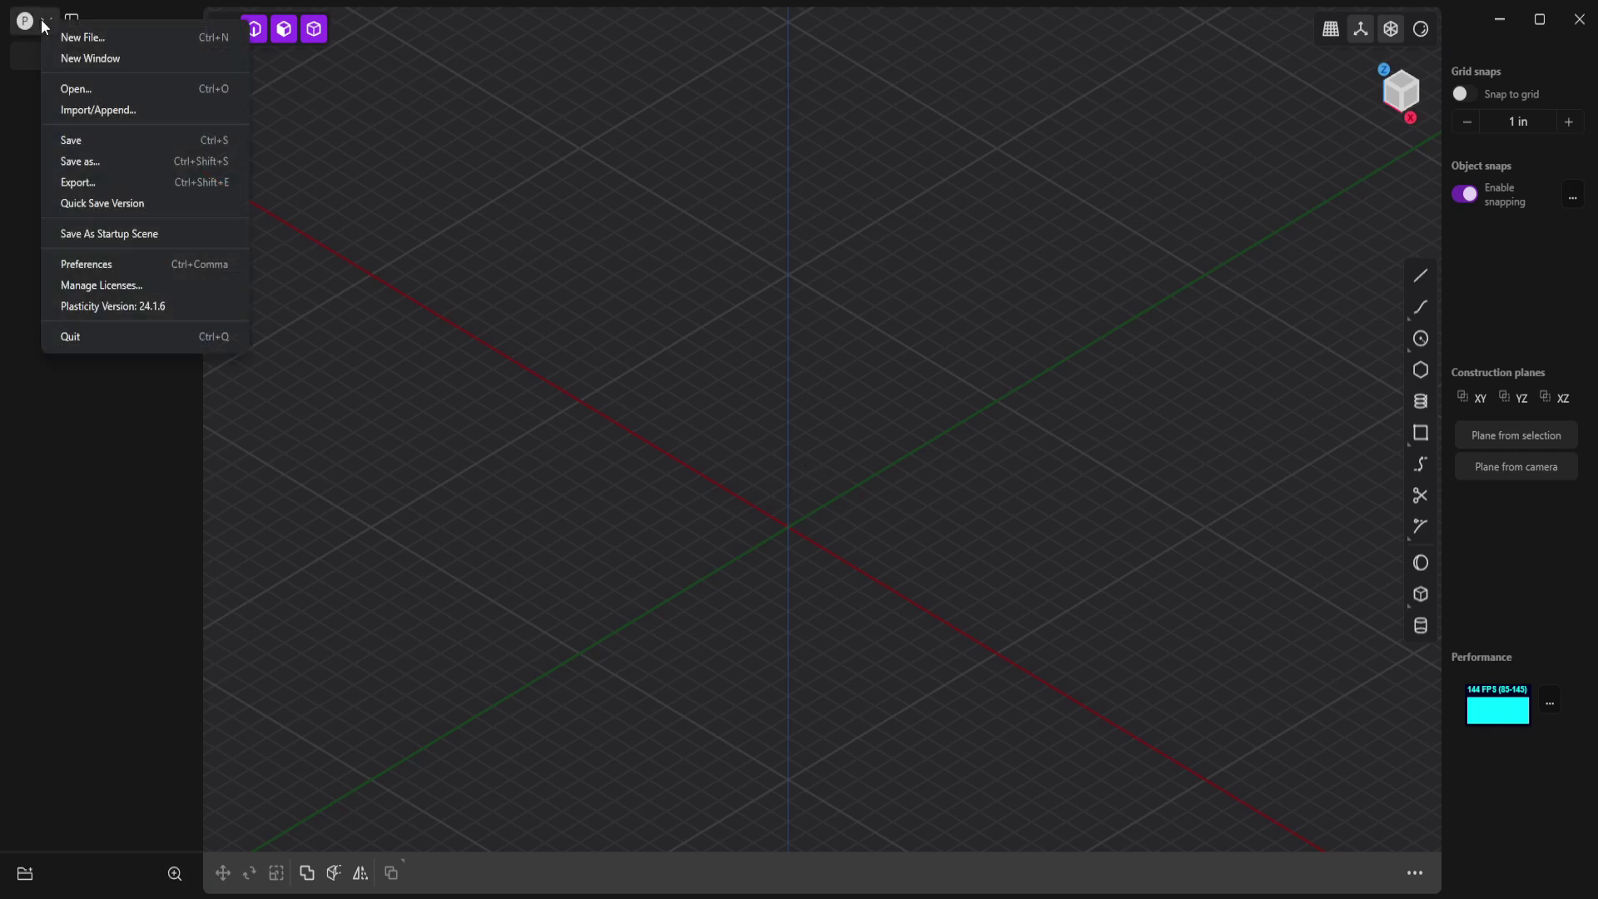
pyautogui.click(88, 109)
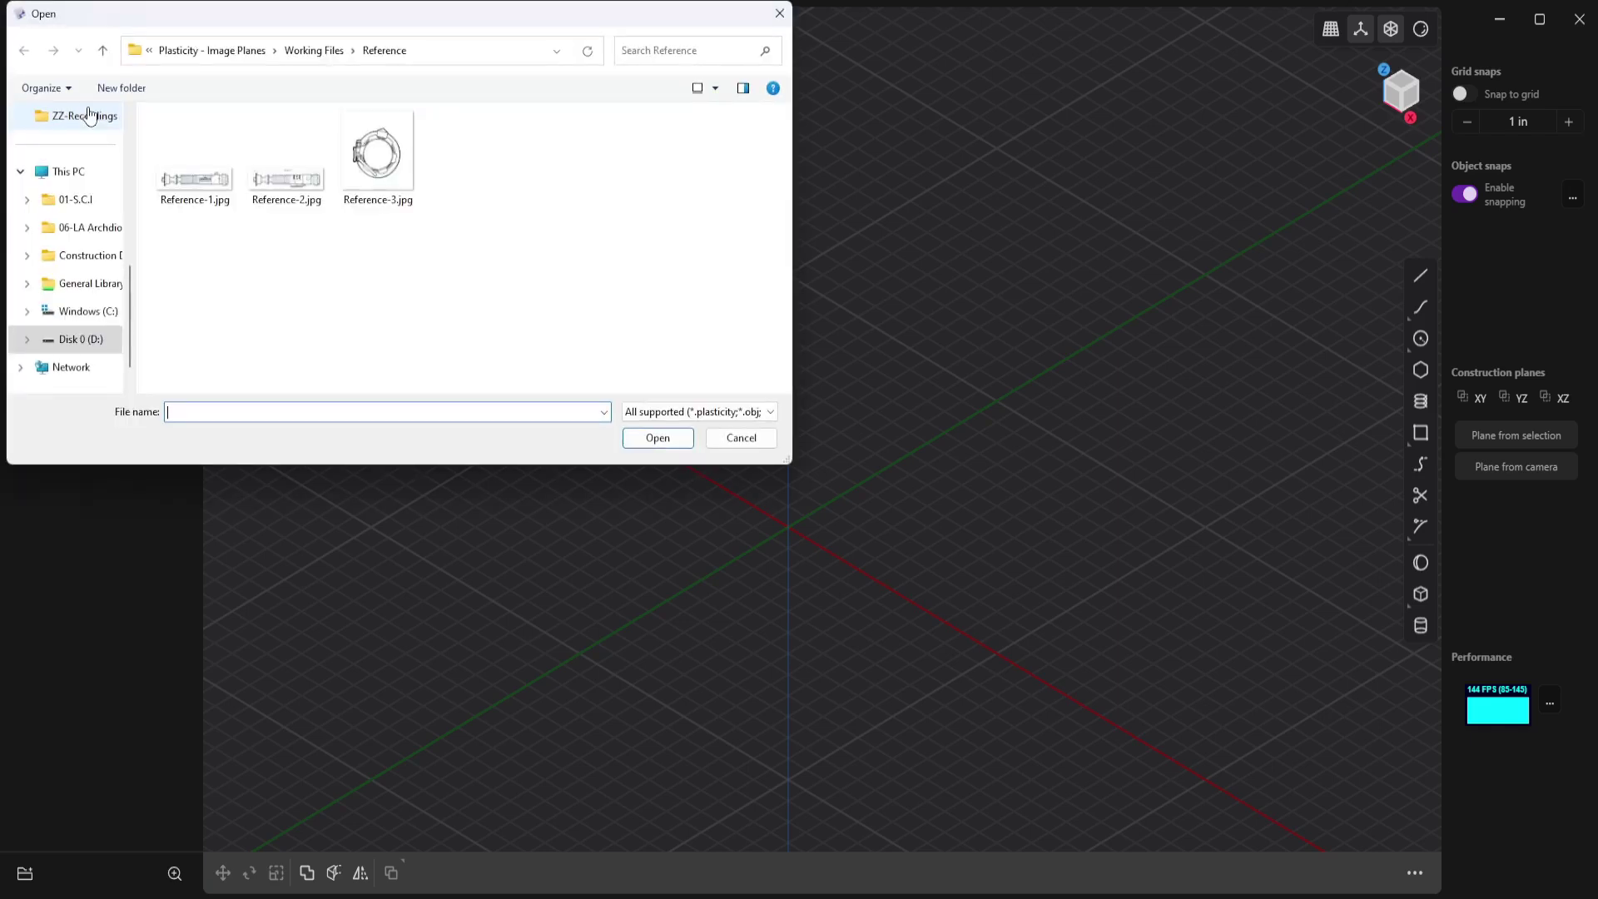
pyautogui.click(195, 162)
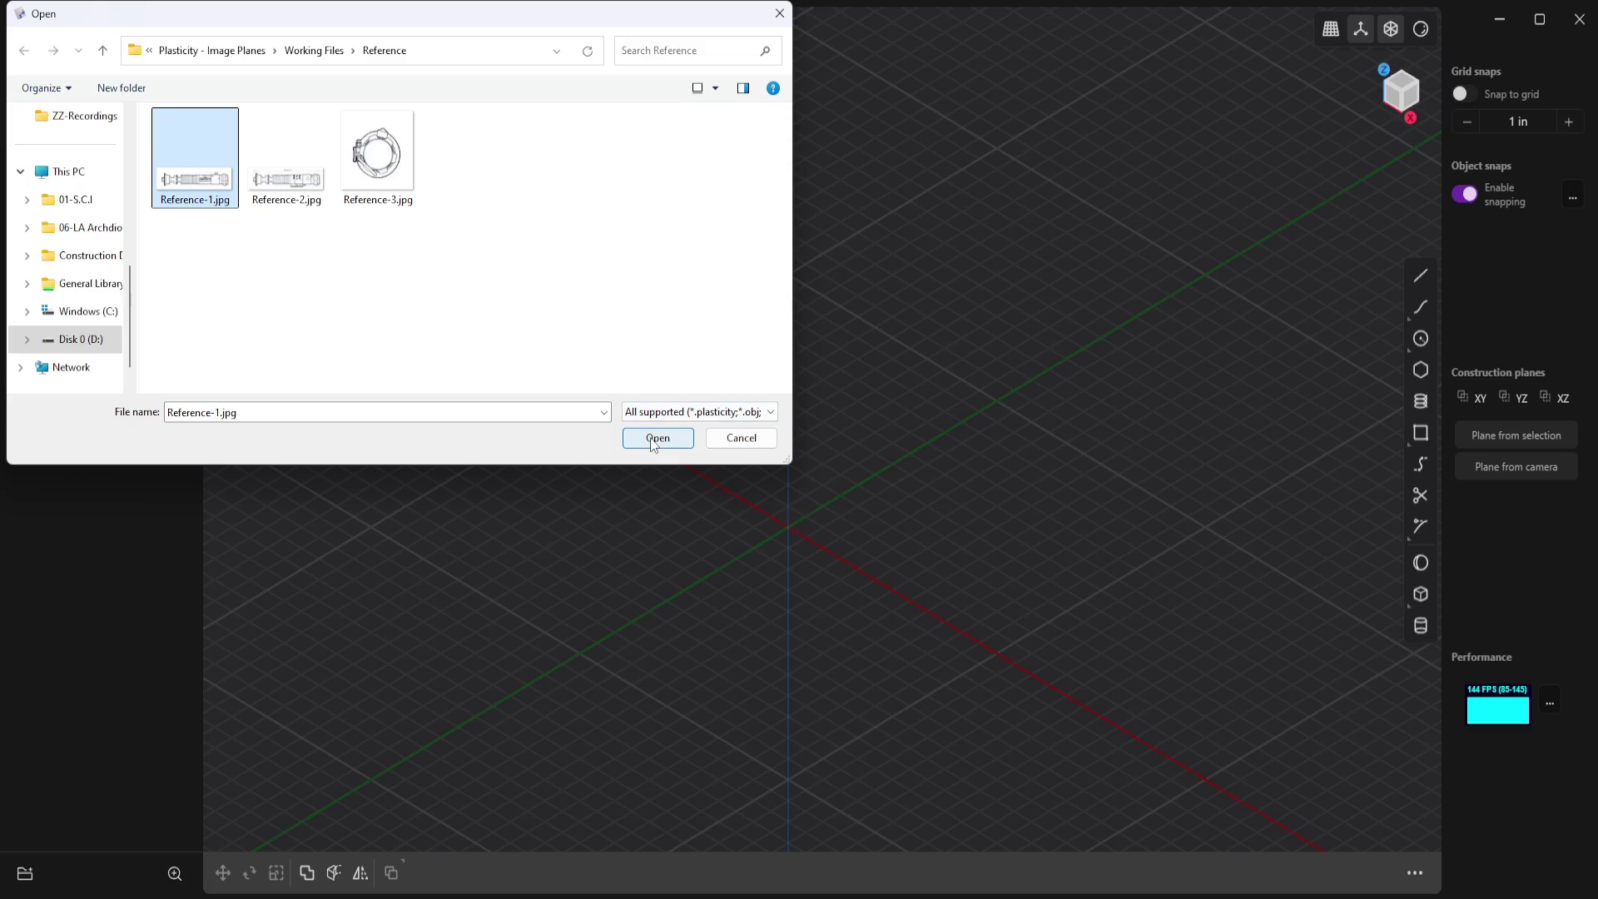
pyautogui.moveTo(451, 264); pyautogui.dragTo(195, 167)
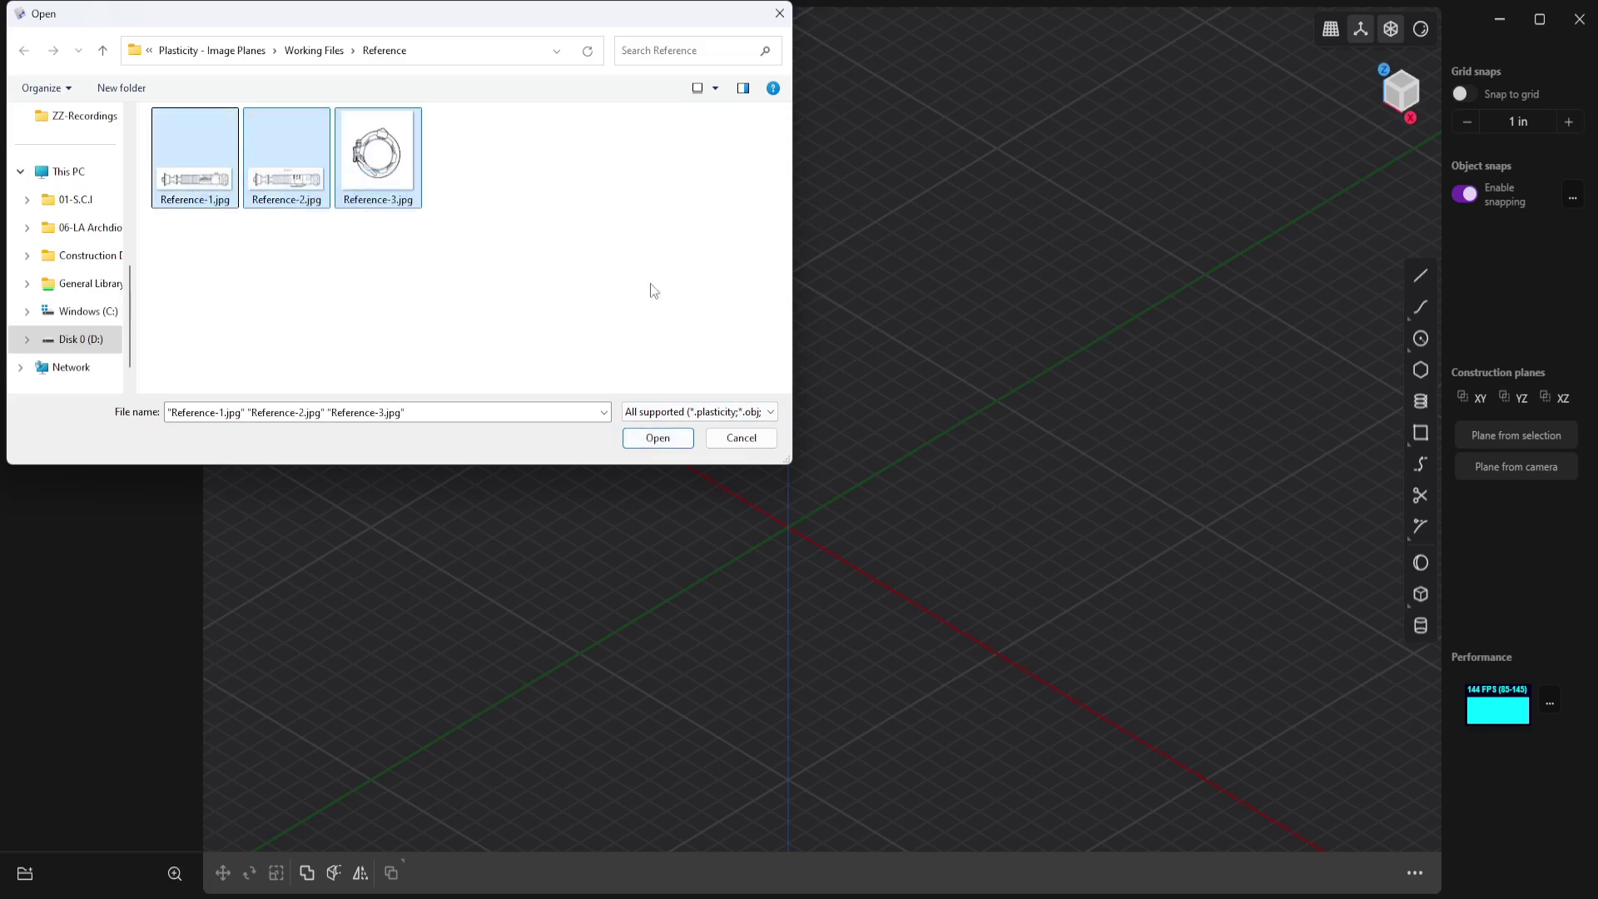
pyautogui.click(657, 438)
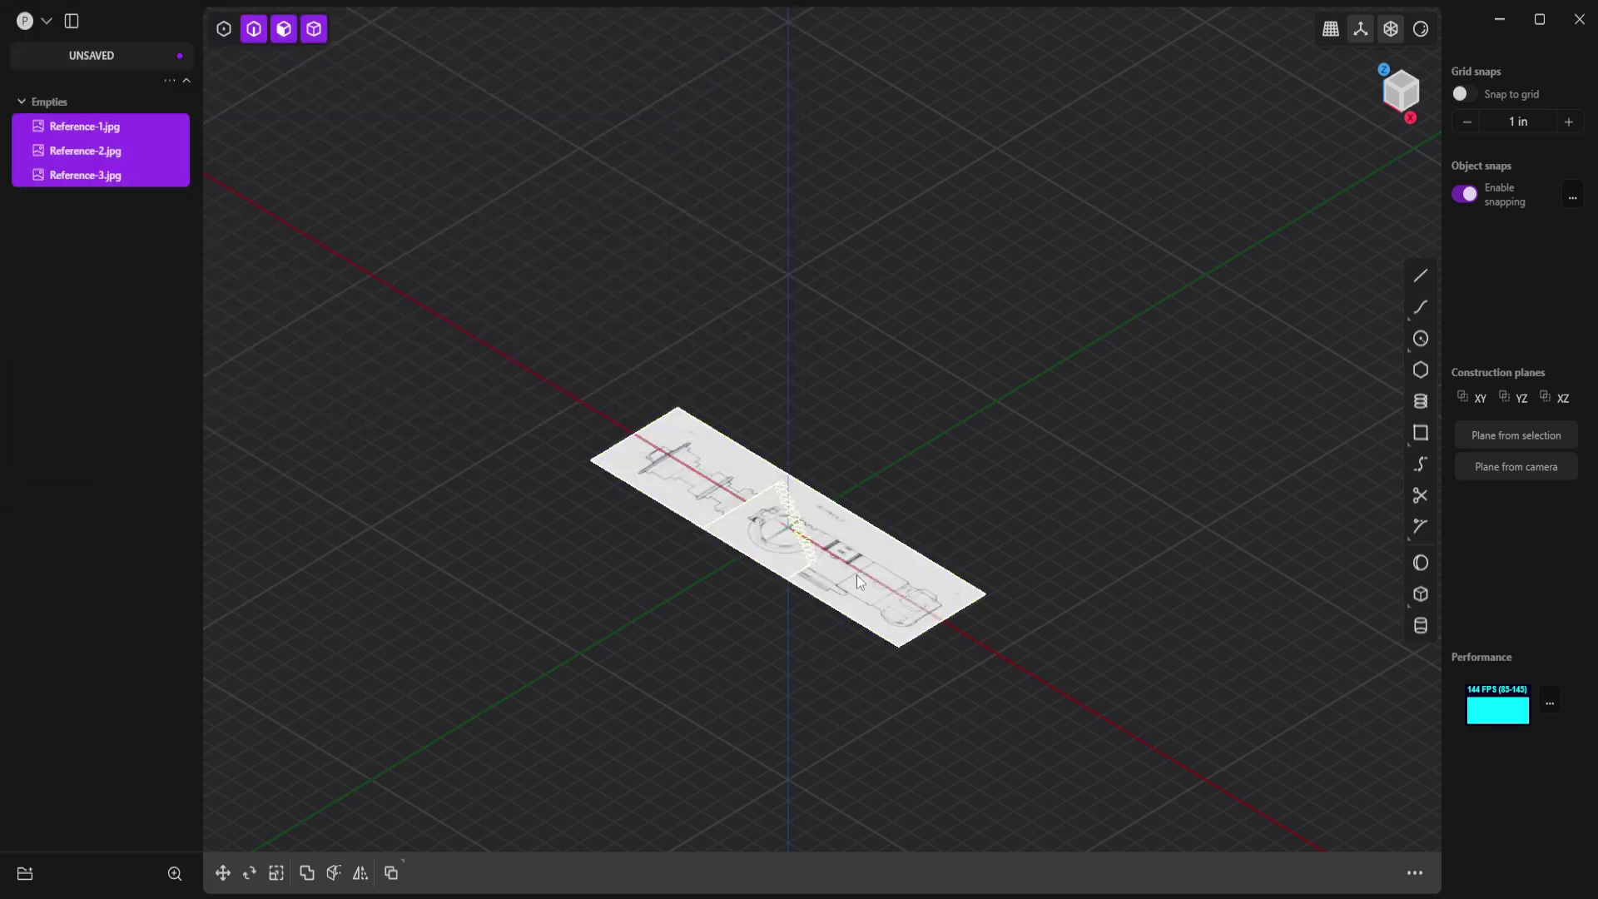
pyautogui.scroll(5, 860, 580)
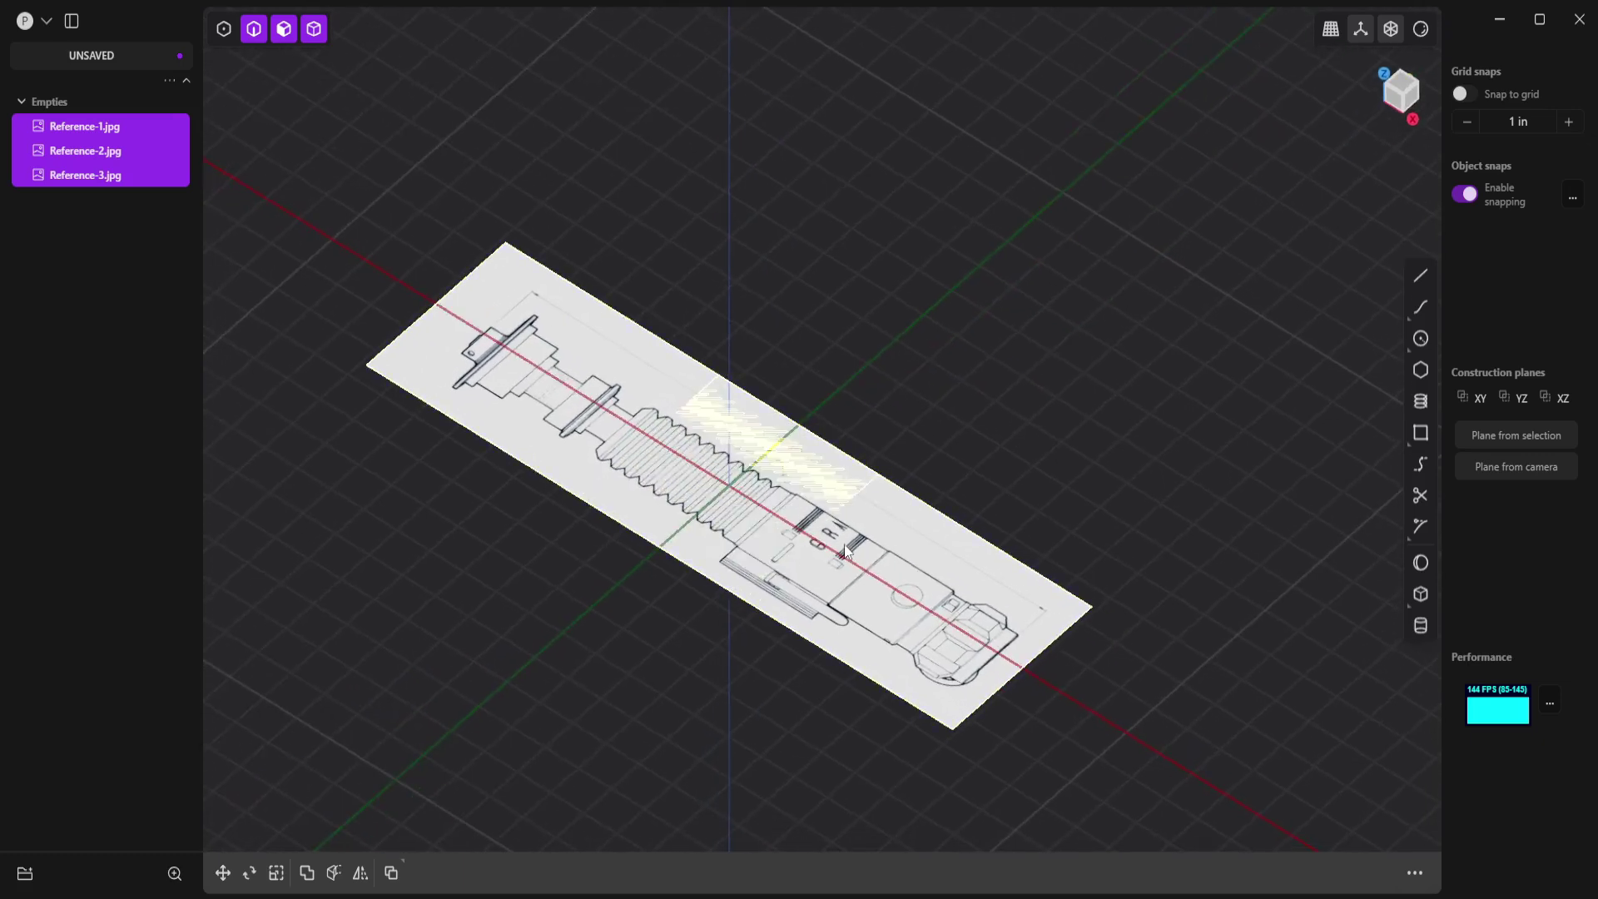
pyautogui.moveTo(845, 551); pyautogui.dragTo(904, 458, button='middle')
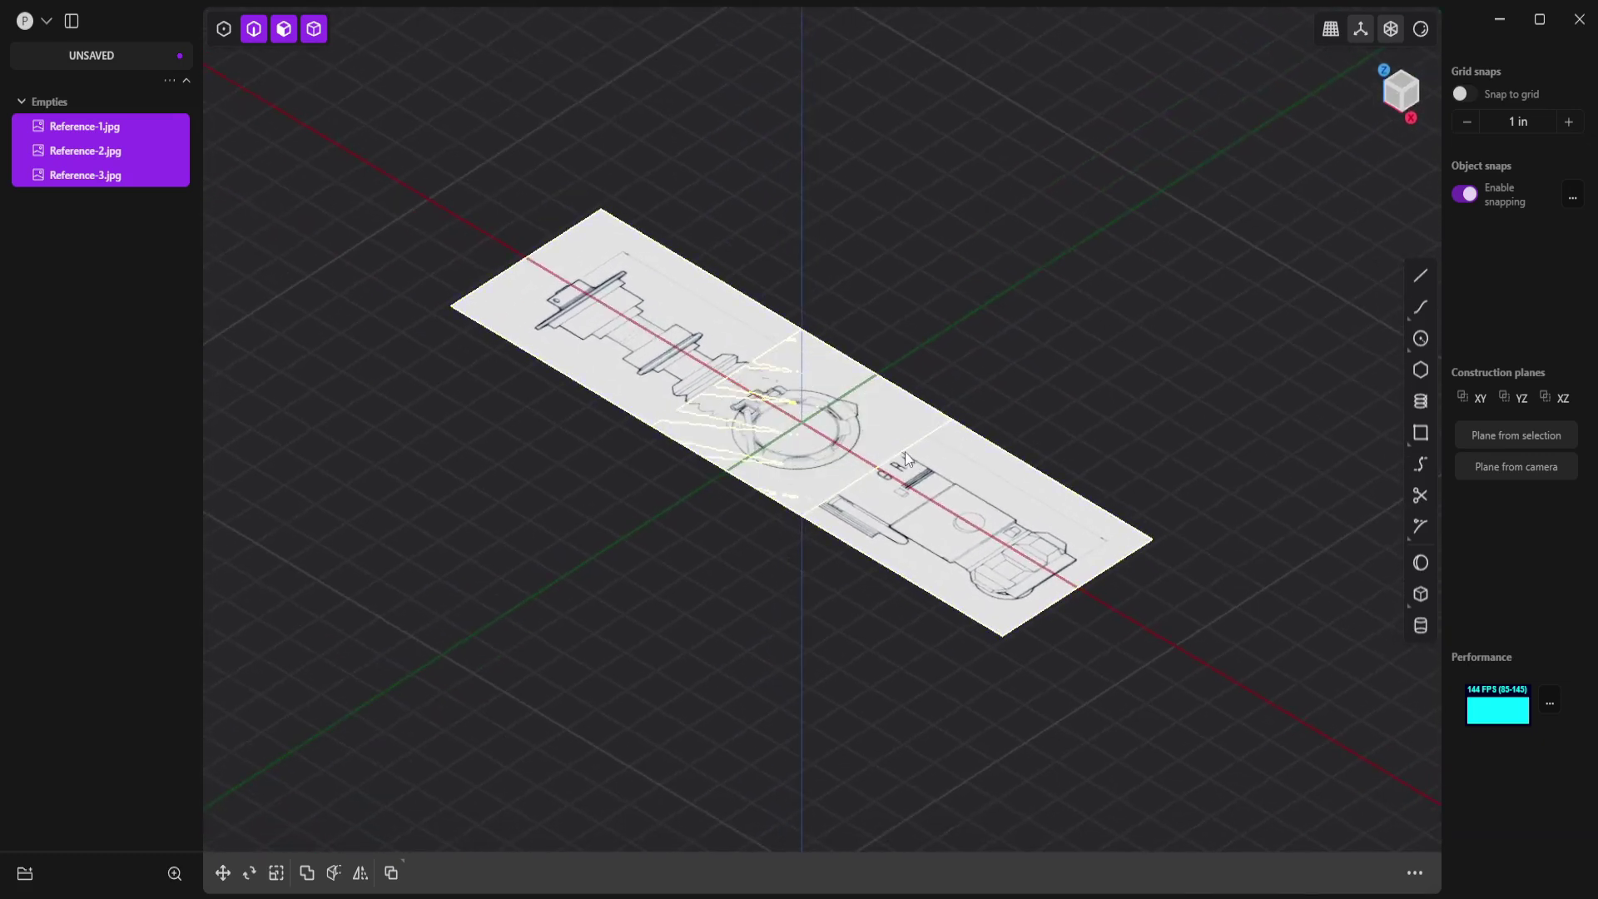
pyautogui.press('Delete')
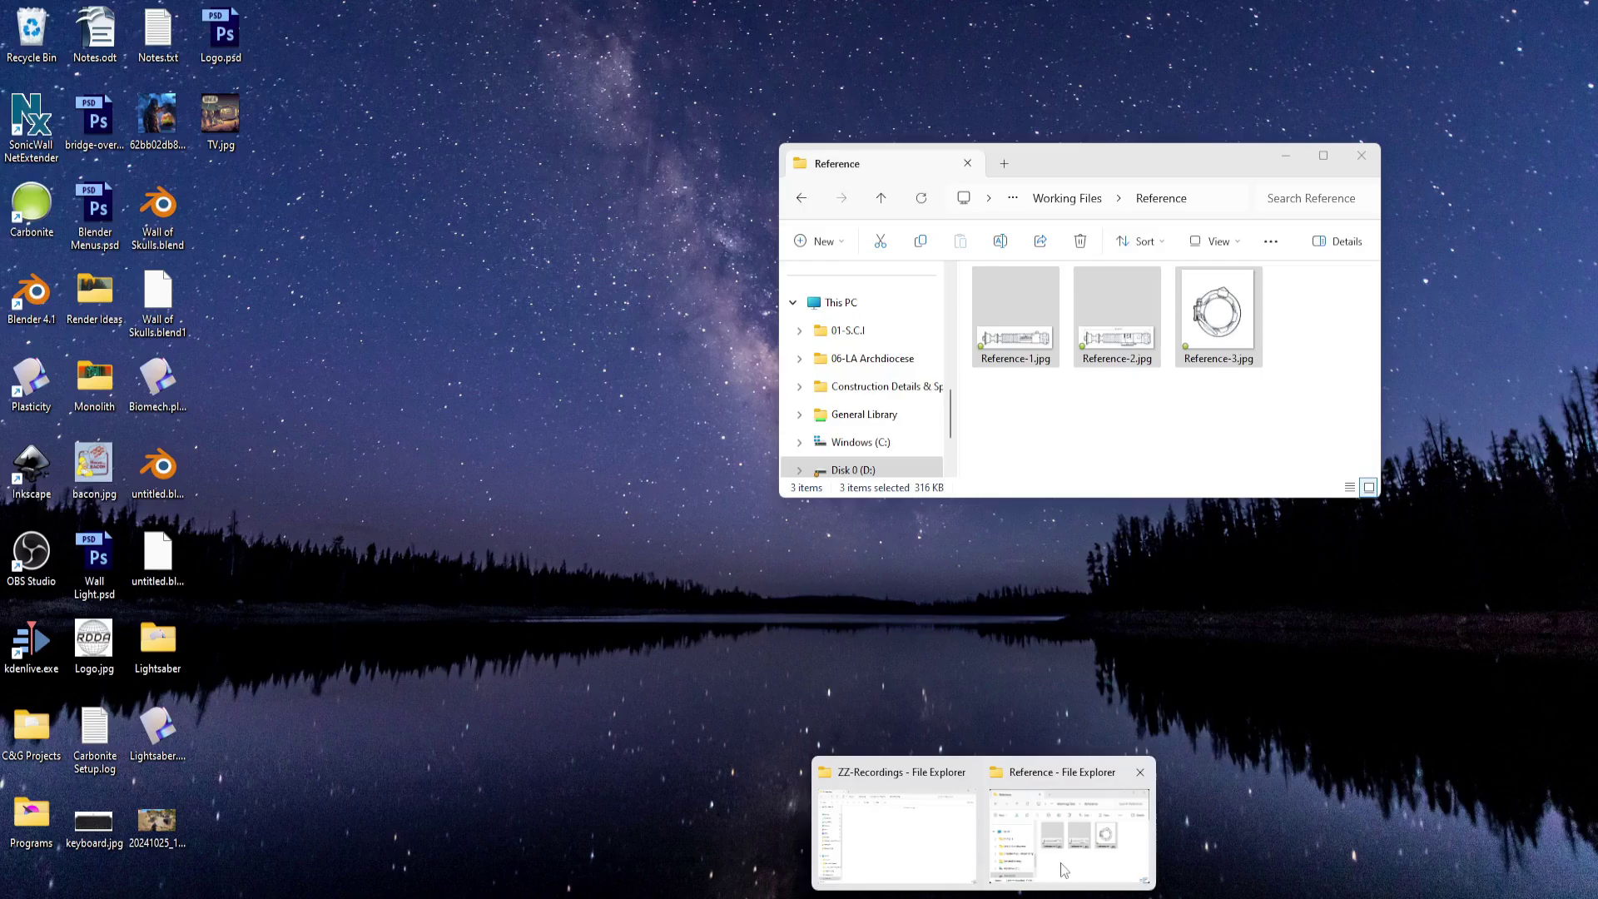
# Step: Switch to File Explorer and bring all three images from the Reference folder into the Plasticity scene, leaving them deselected
pyautogui.click(1060, 862)
pyautogui.moveTo(1266, 413); pyautogui.dragTo(1019, 327)
pyautogui.moveTo(1106, 356); pyautogui.dragTo(914, 666)
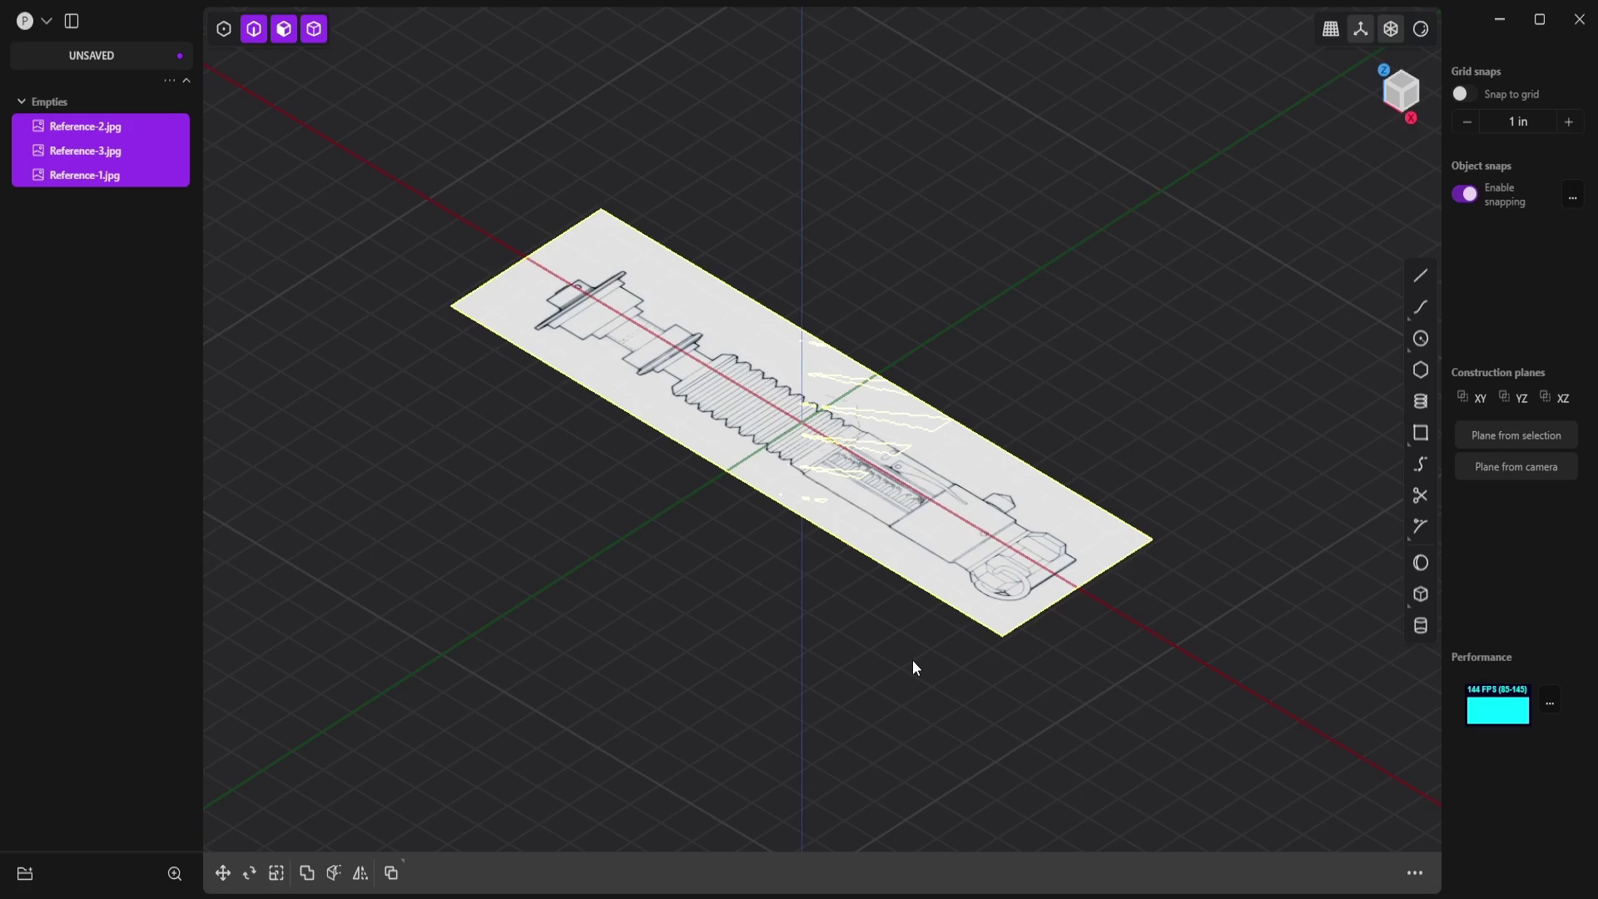
pyautogui.click(913, 664)
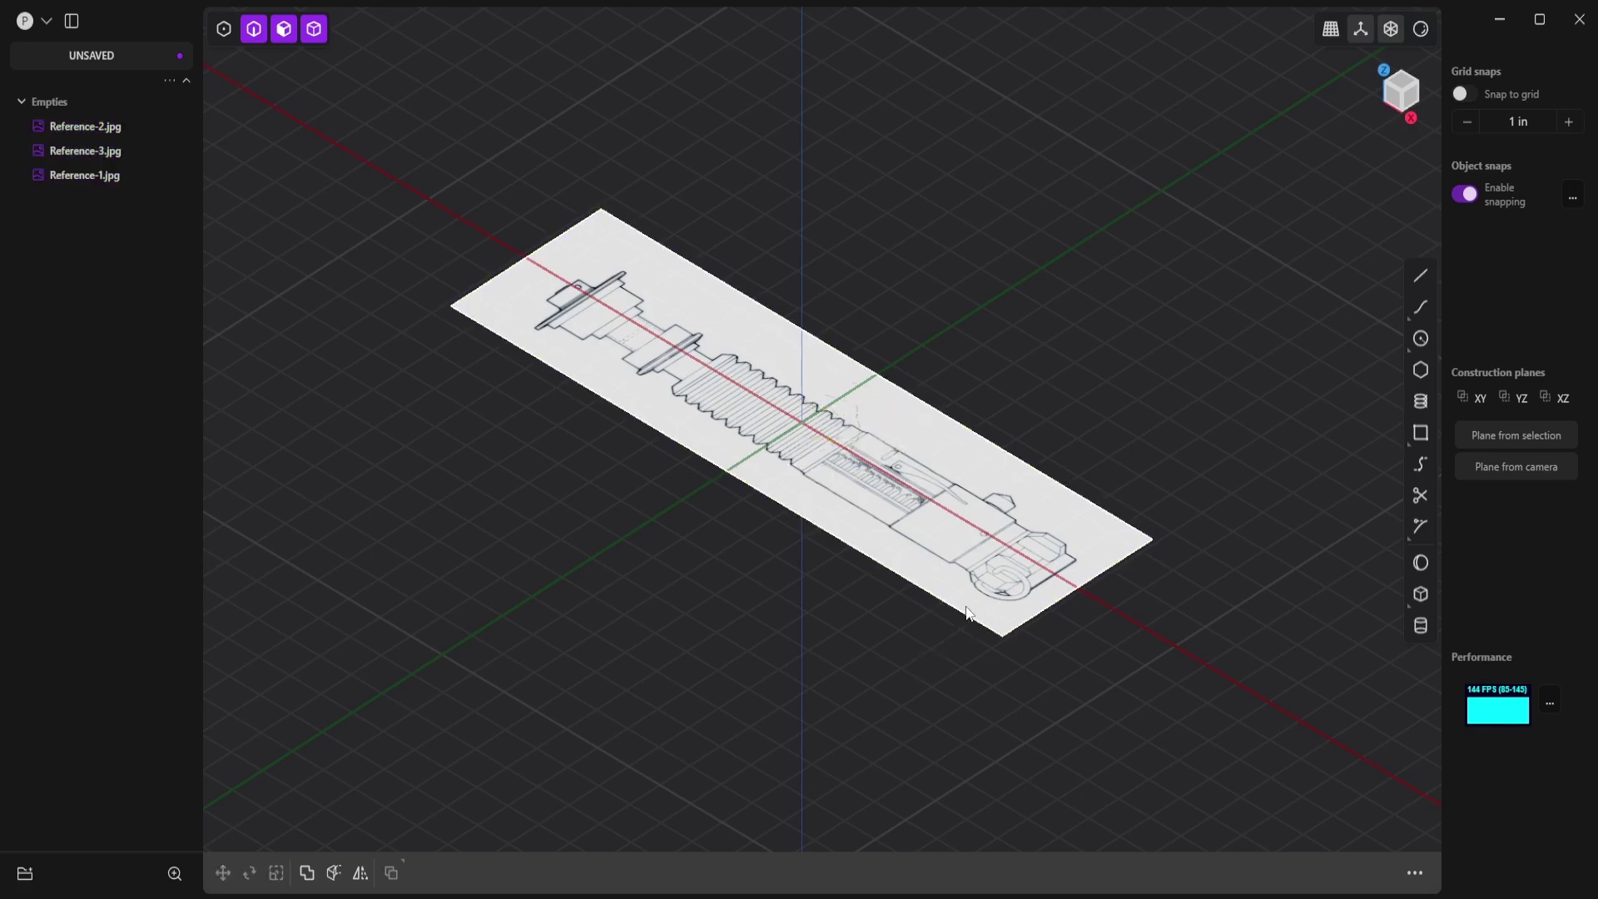
# Step: Select the Reference-2 image and hide the Reference-1 and Reference-3 images
pyautogui.click(968, 613)
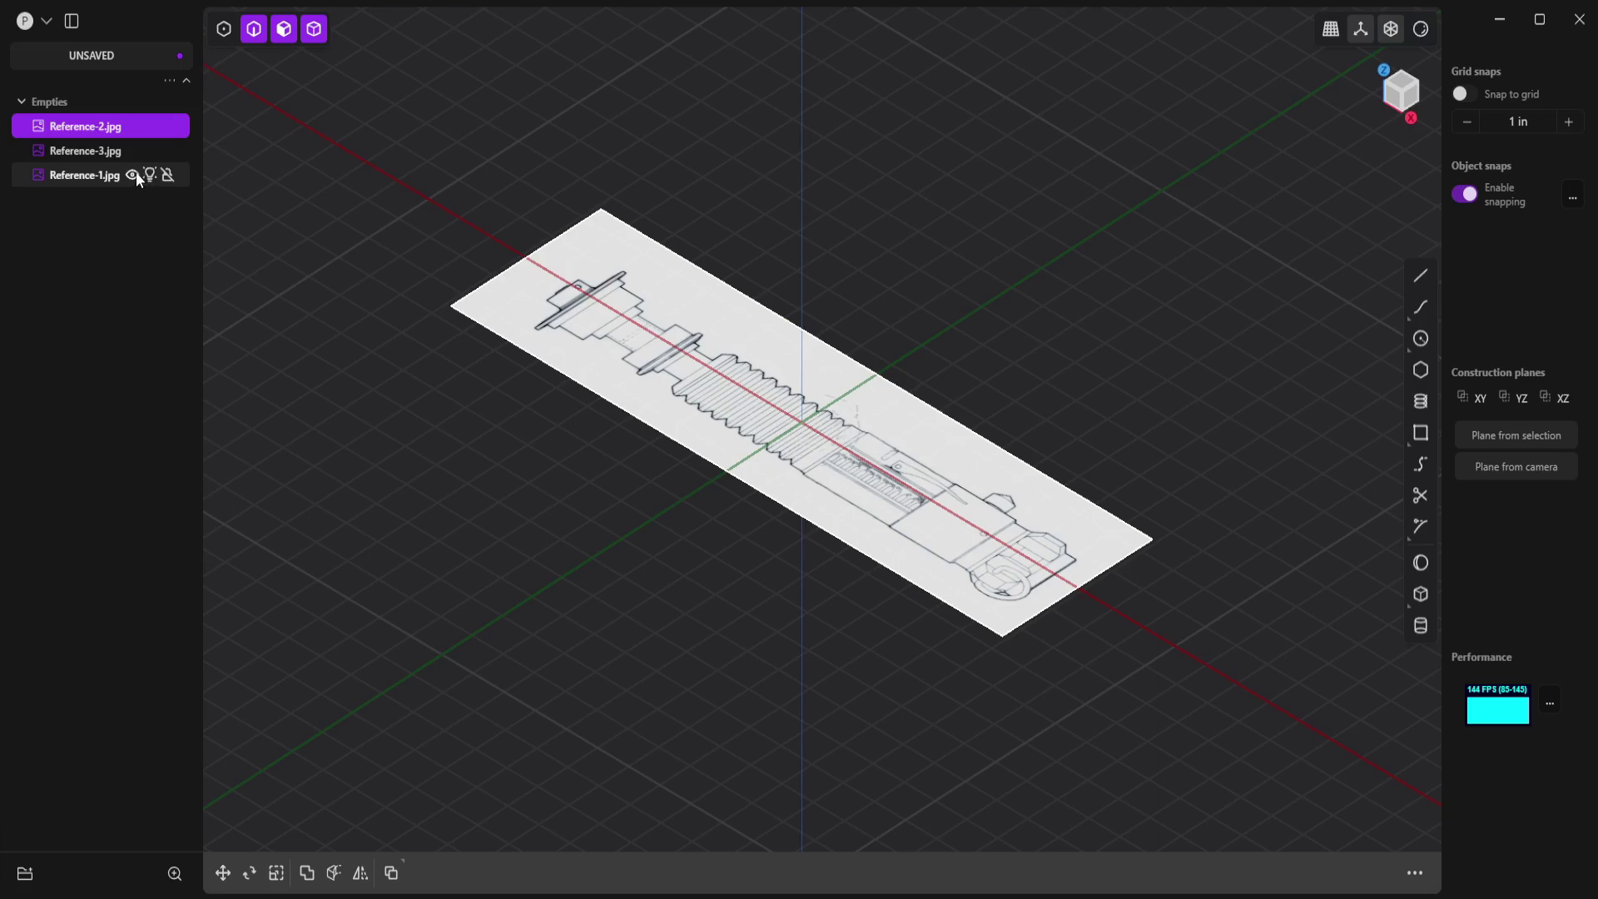
pyautogui.click(135, 173)
pyautogui.click(132, 151)
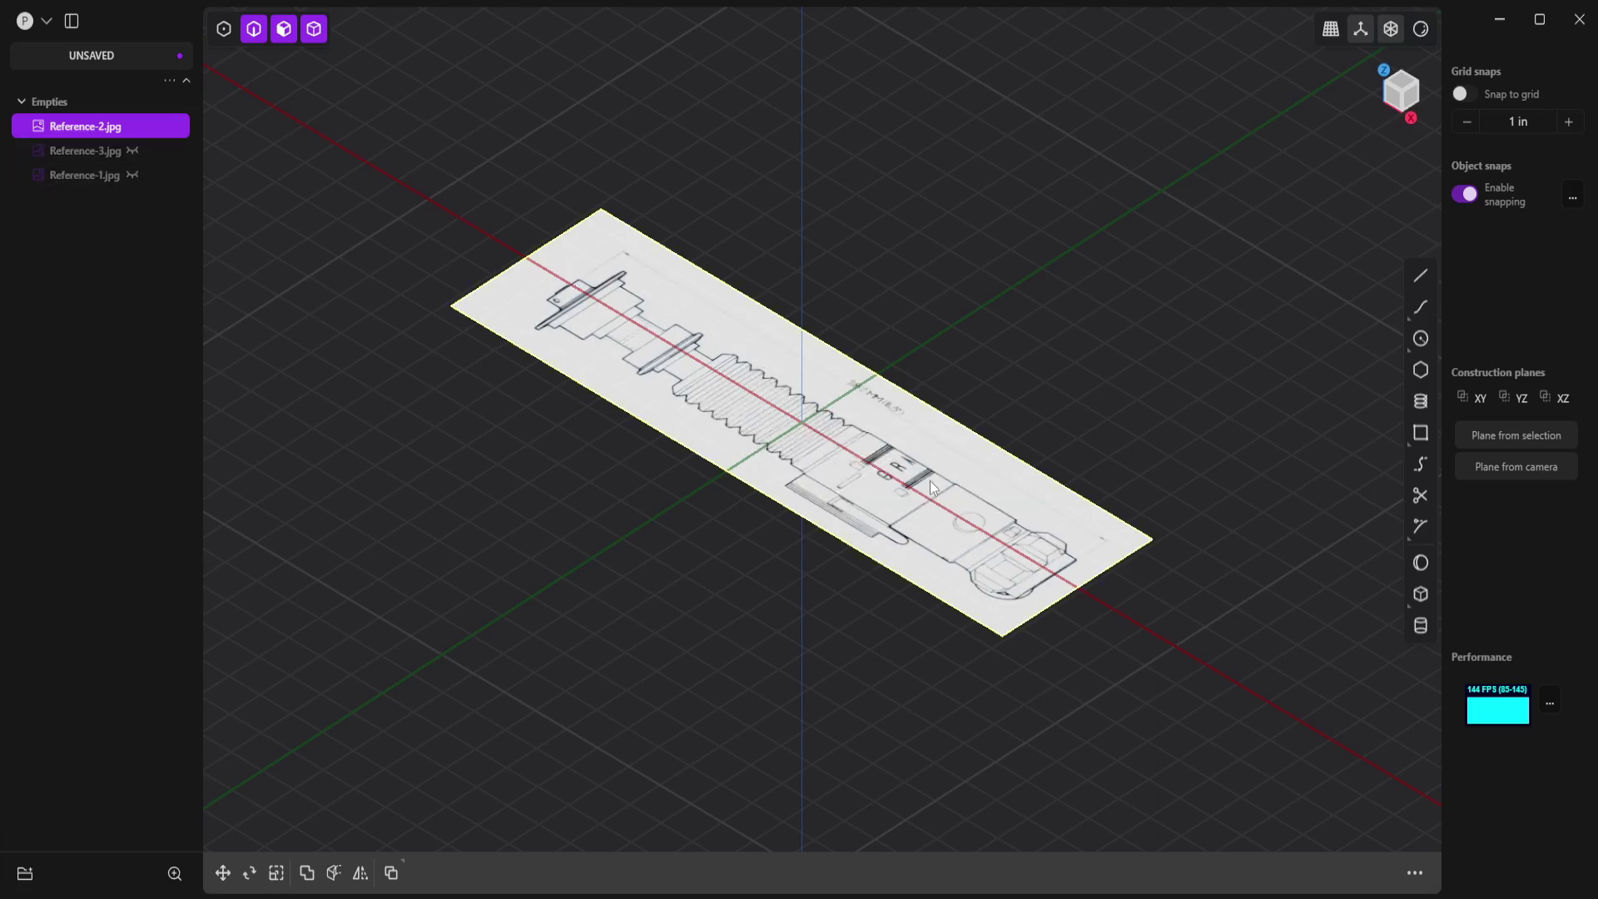
# Step: Try rotating the Reference-2 image by -270 degrees about the X axis, and undo the rotation
pyautogui.press('r')
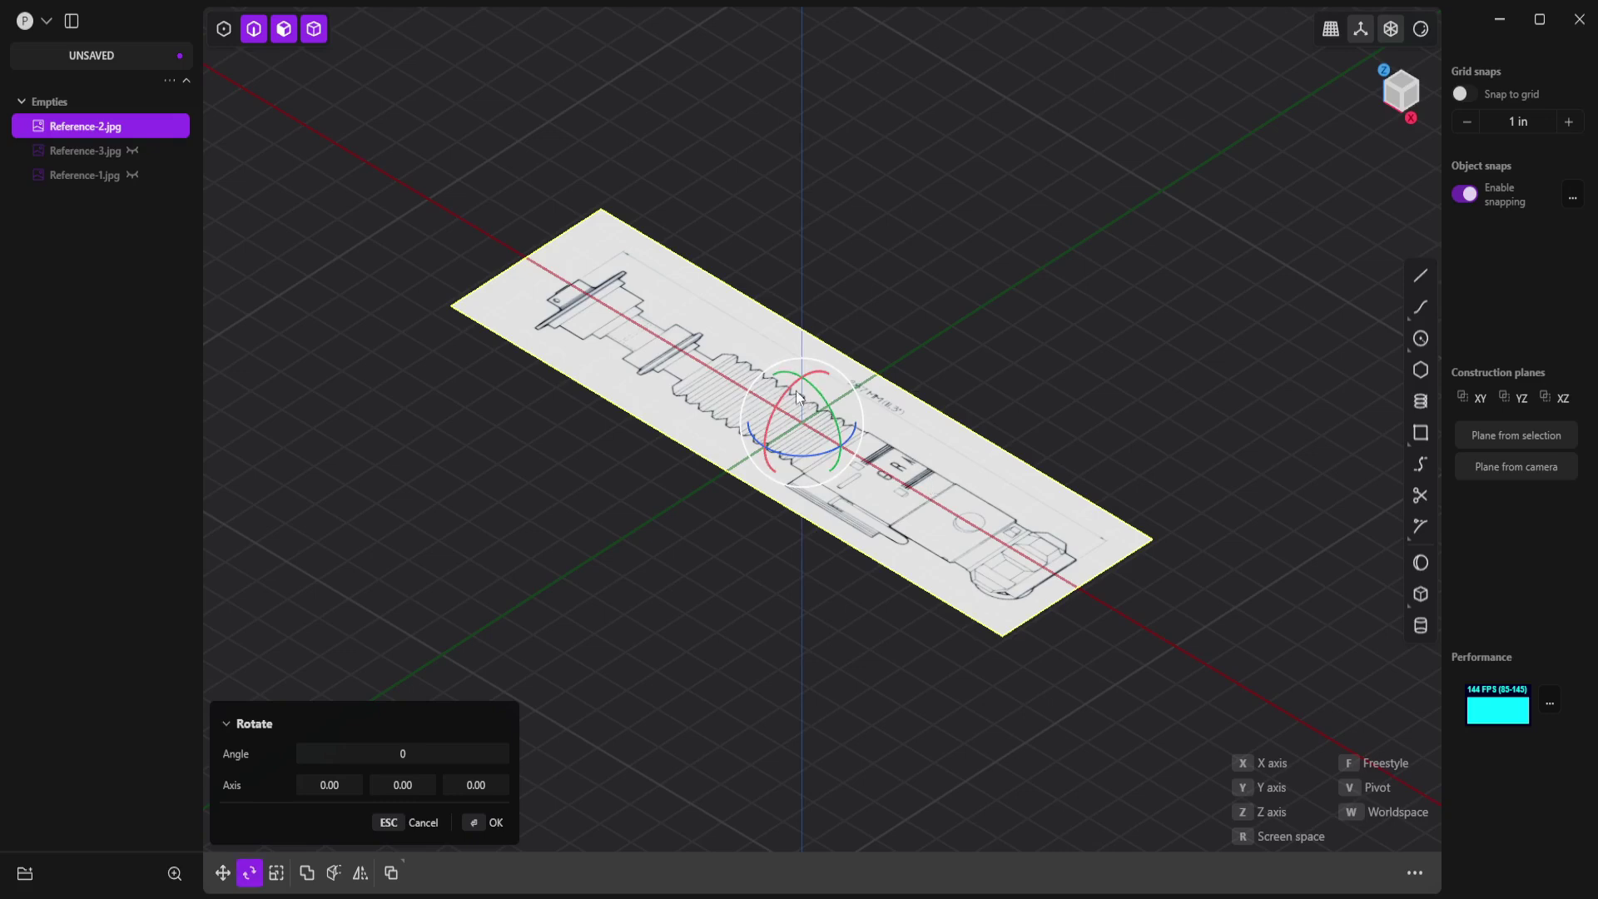
pyautogui.write('-250')
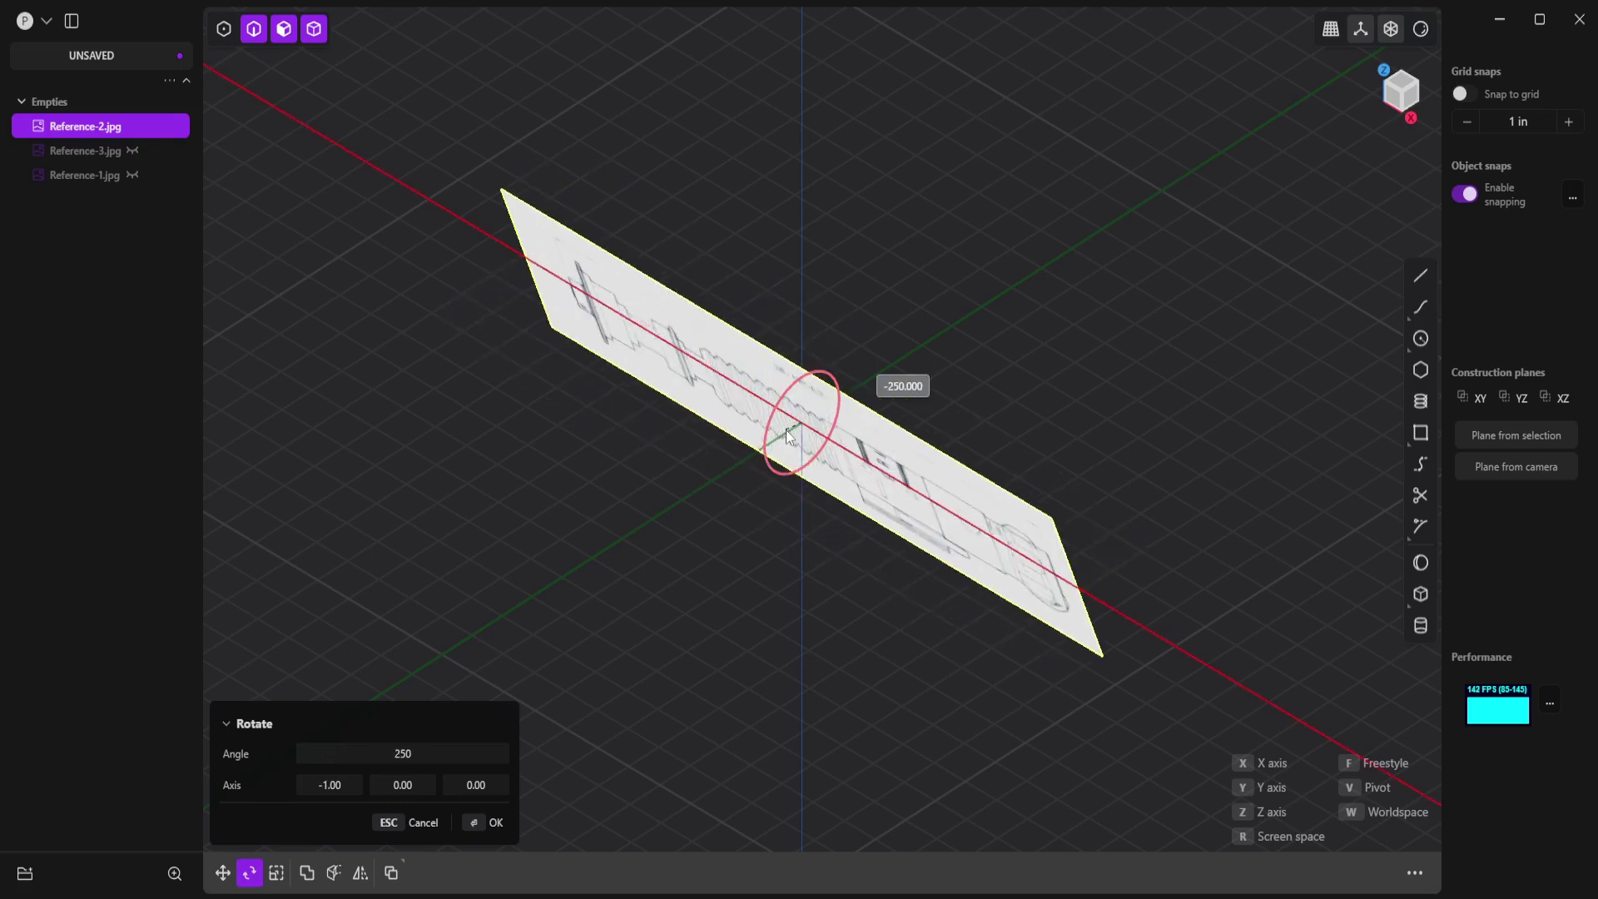
pyautogui.press('BackSpace')
pyautogui.press('BackSpace')
pyautogui.write('70')
pyautogui.press('Return')
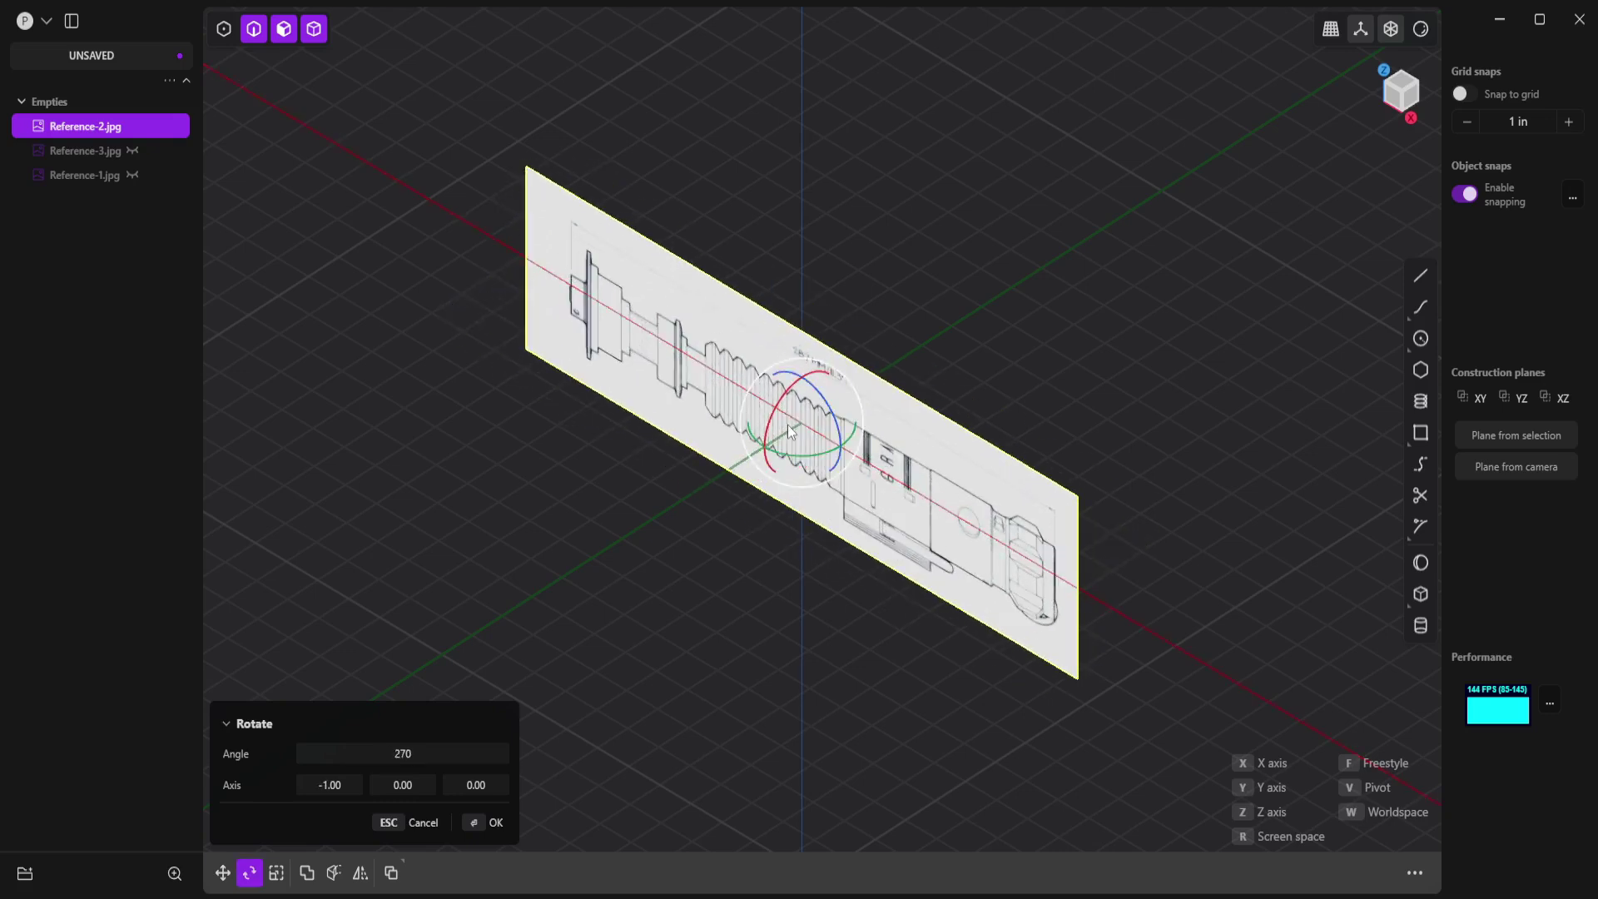
pyautogui.press('Return')
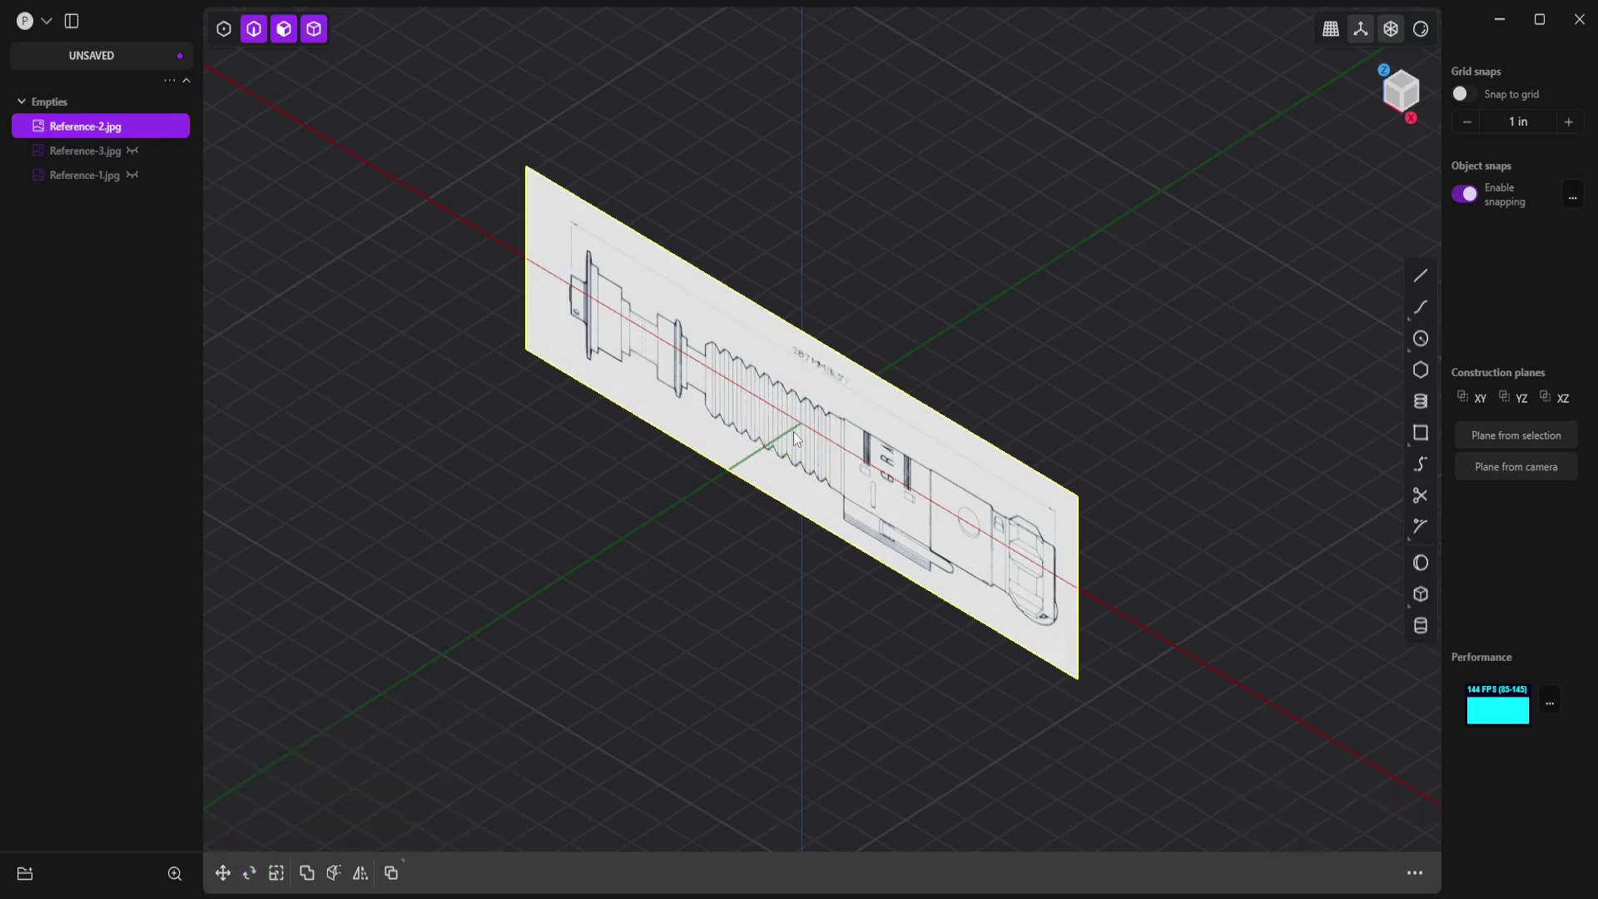
pyautogui.hotkey('ctrl', 'z')
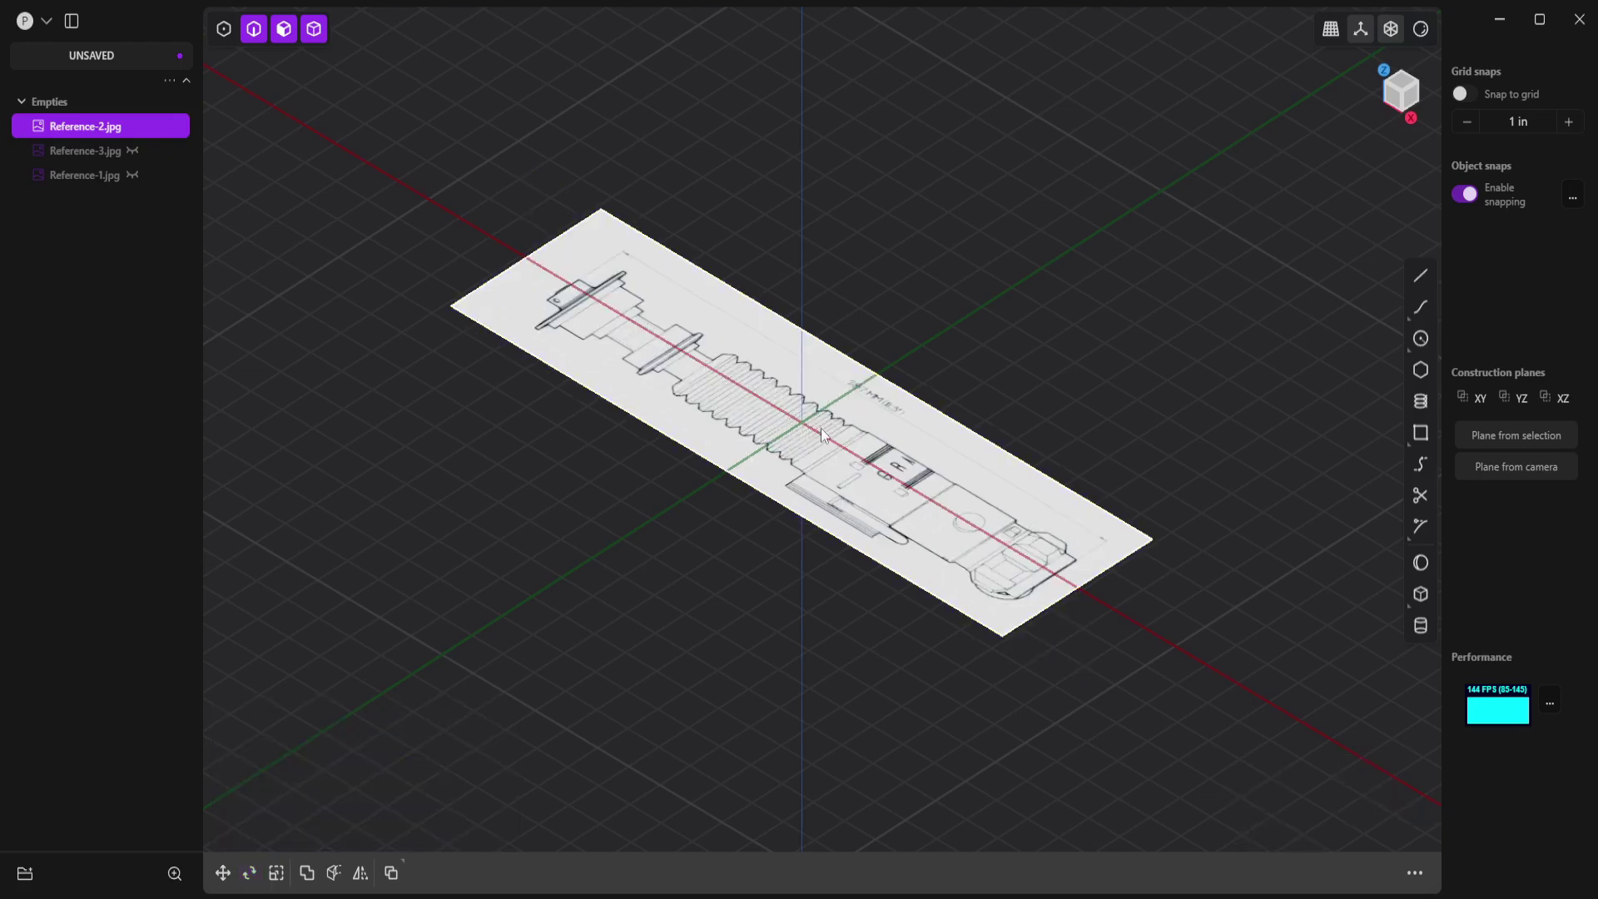
# Step: Try rotating the Reference-2 image by exactly 90 degrees about the X axis
pyautogui.press('r')
pyautogui.press('x')
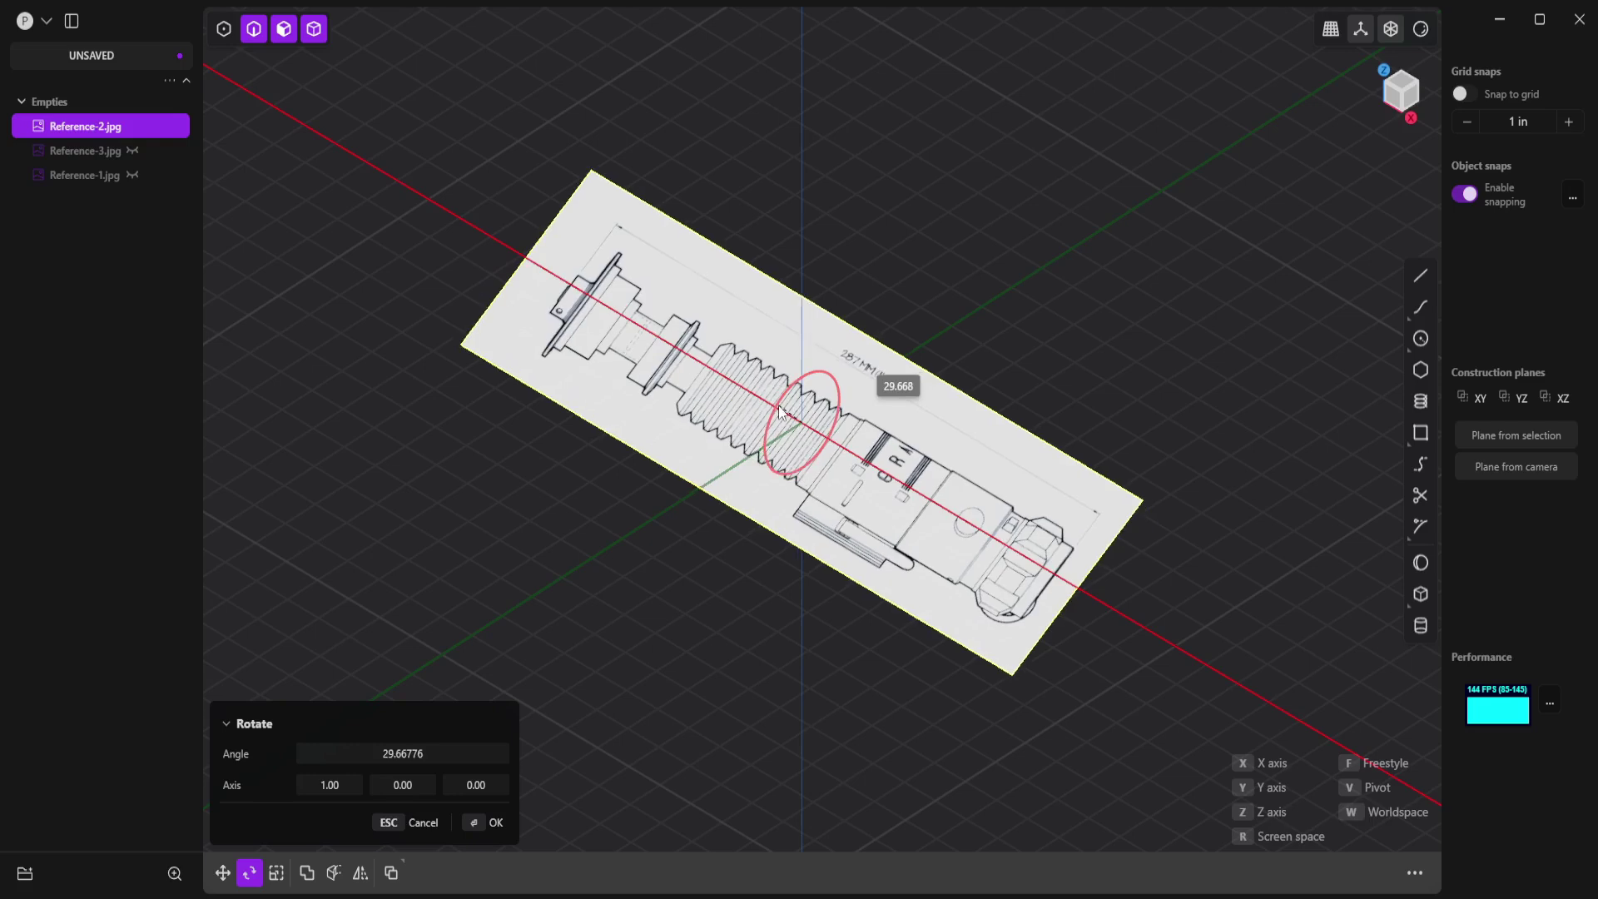
pyautogui.click(427, 753)
pyautogui.write('9')
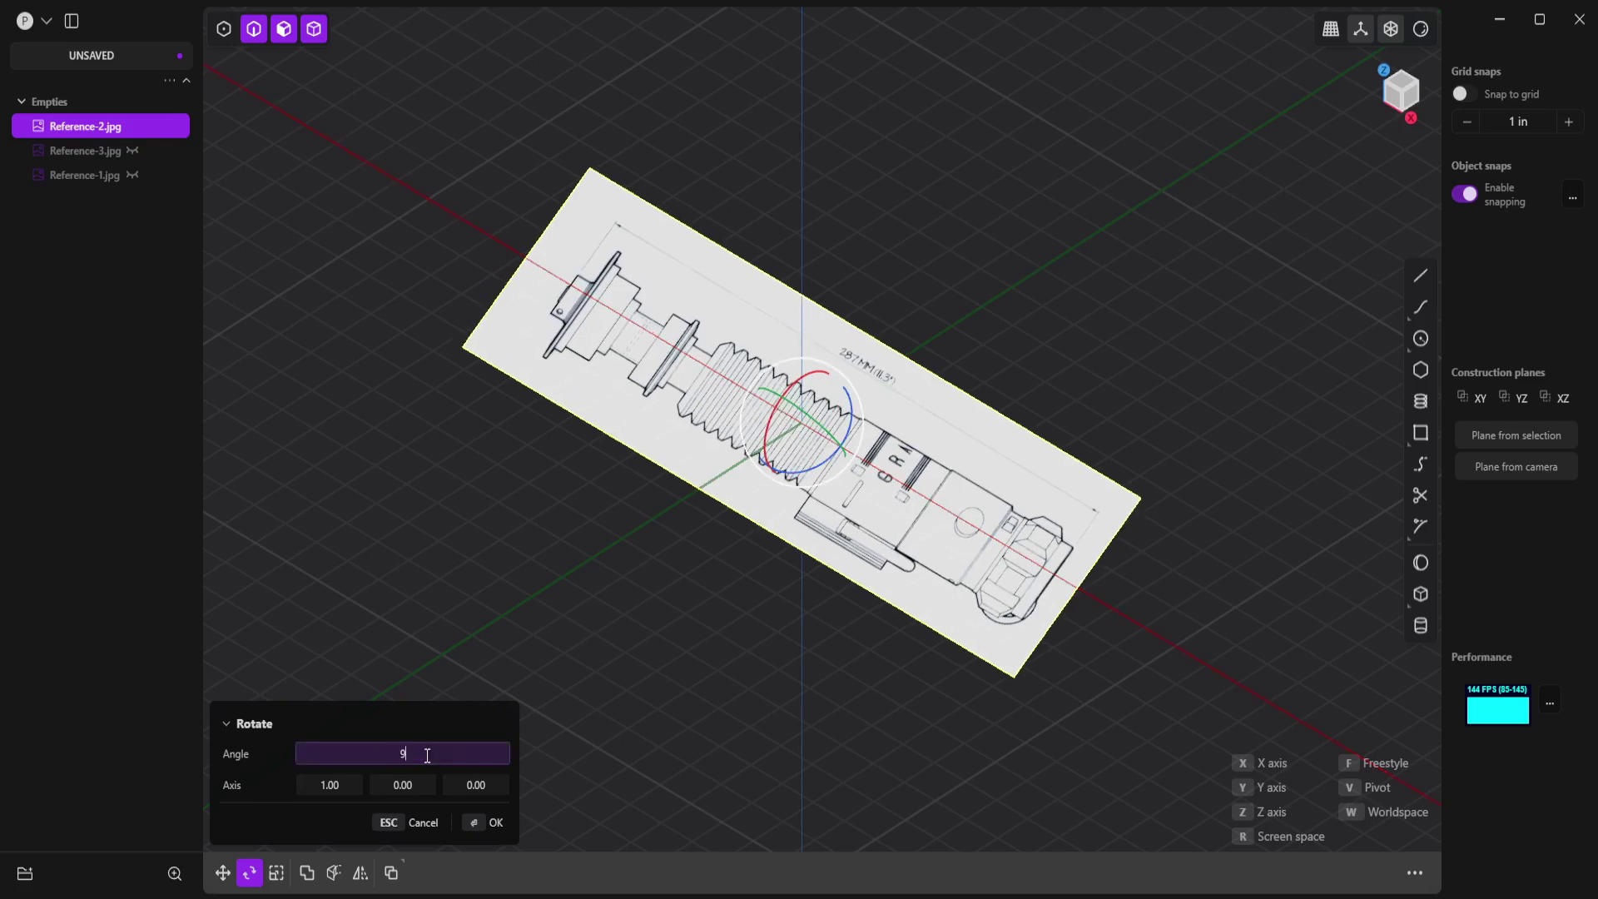
pyautogui.write('0')
pyautogui.press('Return')
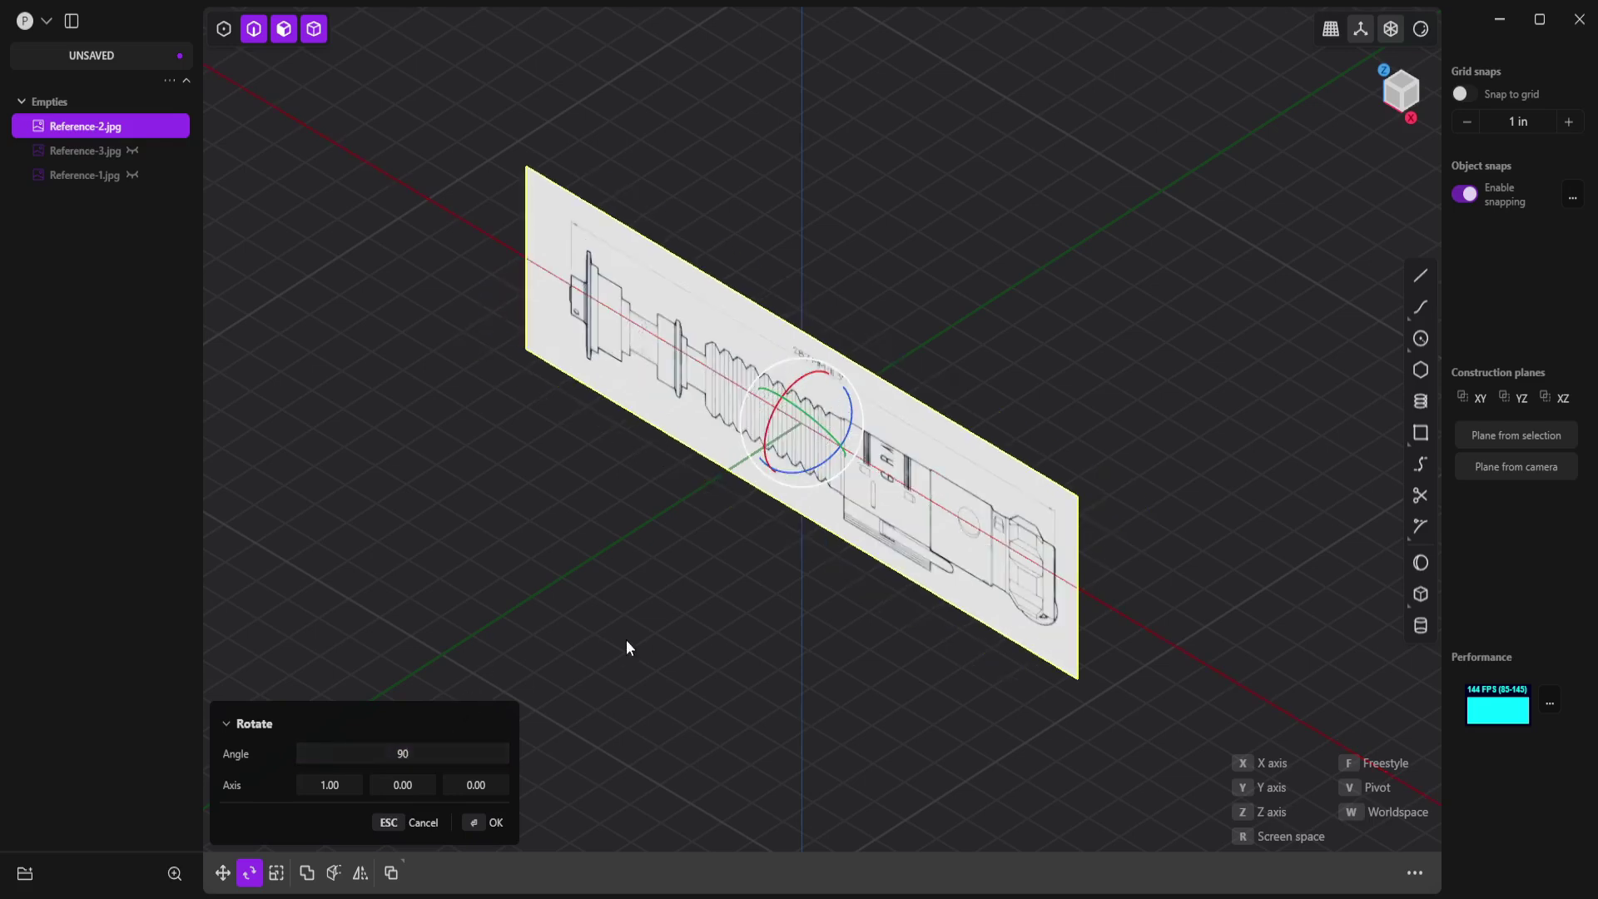
pyautogui.press('Escape')
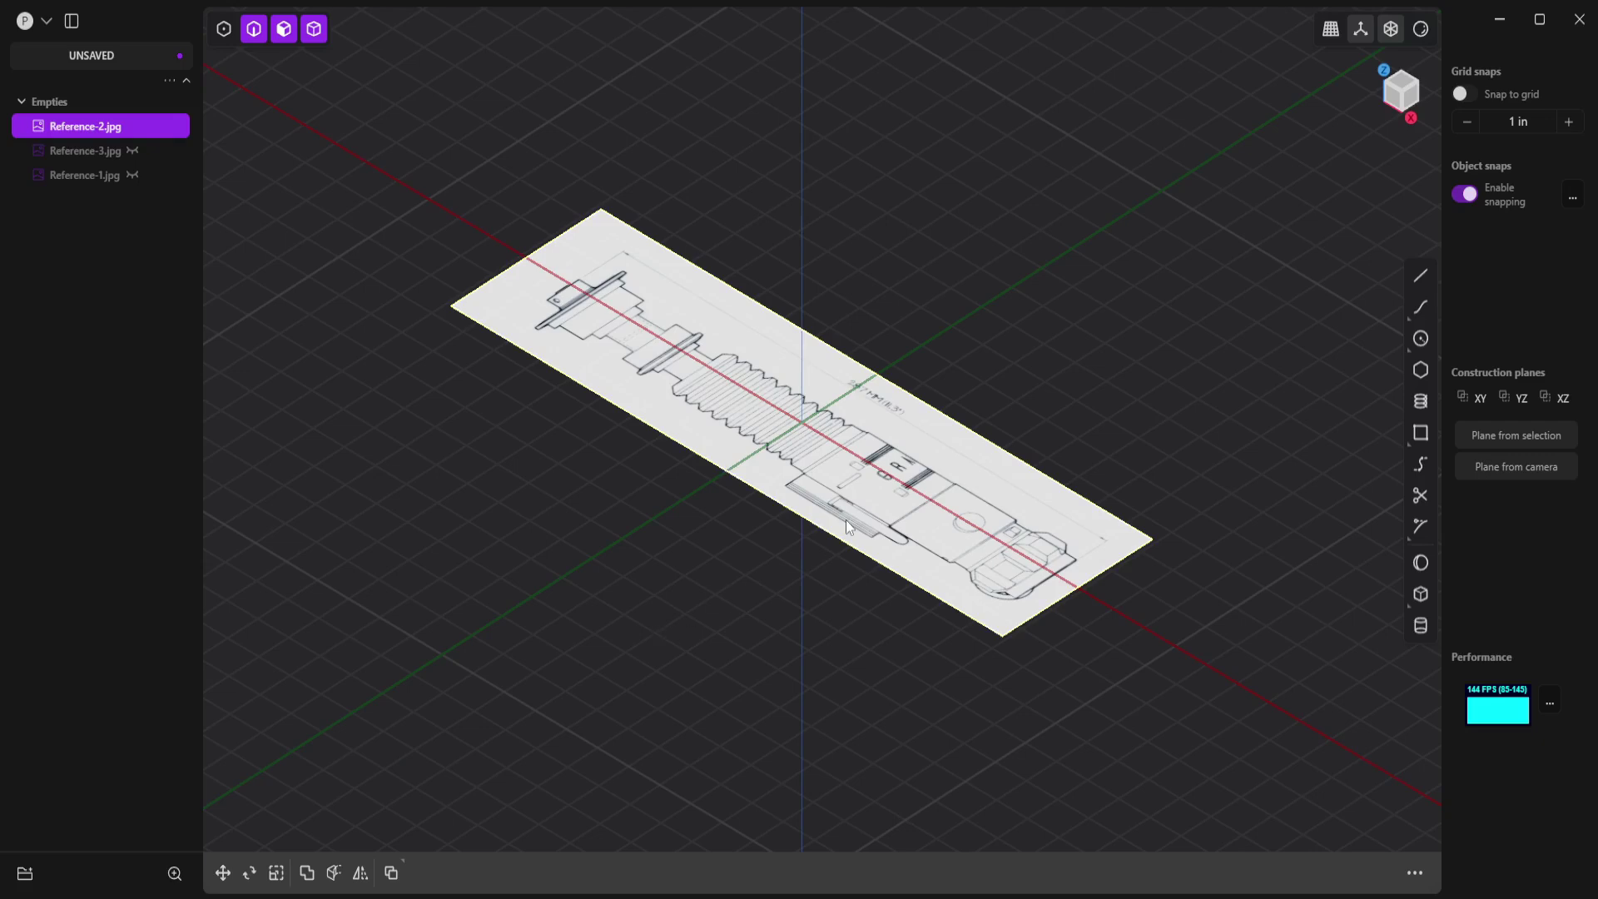
pyautogui.press('r')
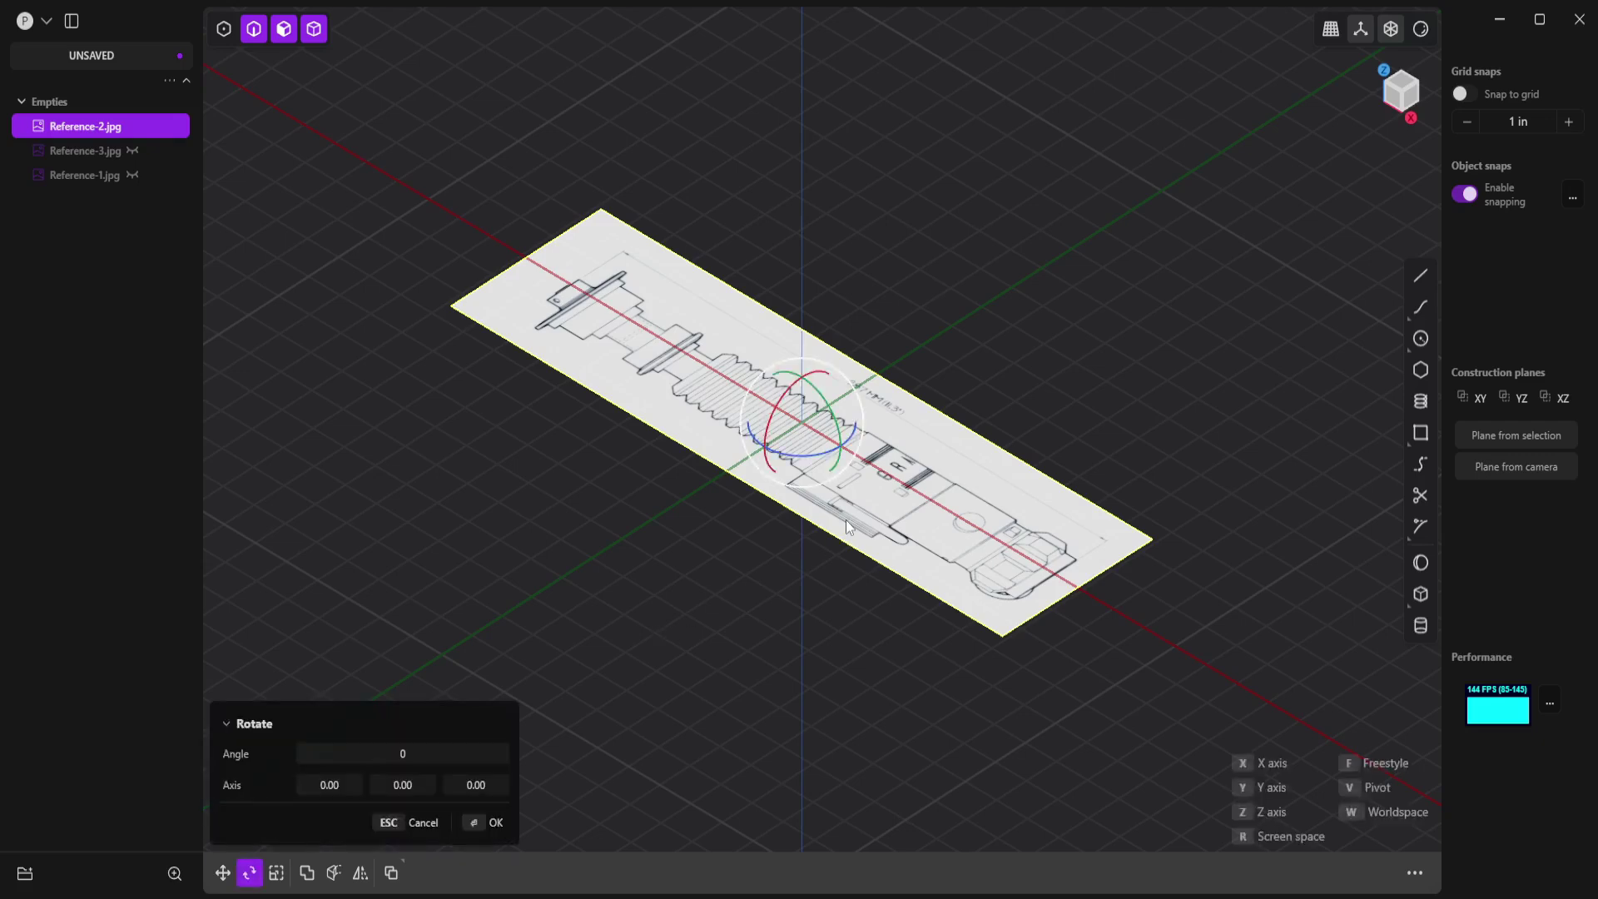
pyautogui.write('x90')
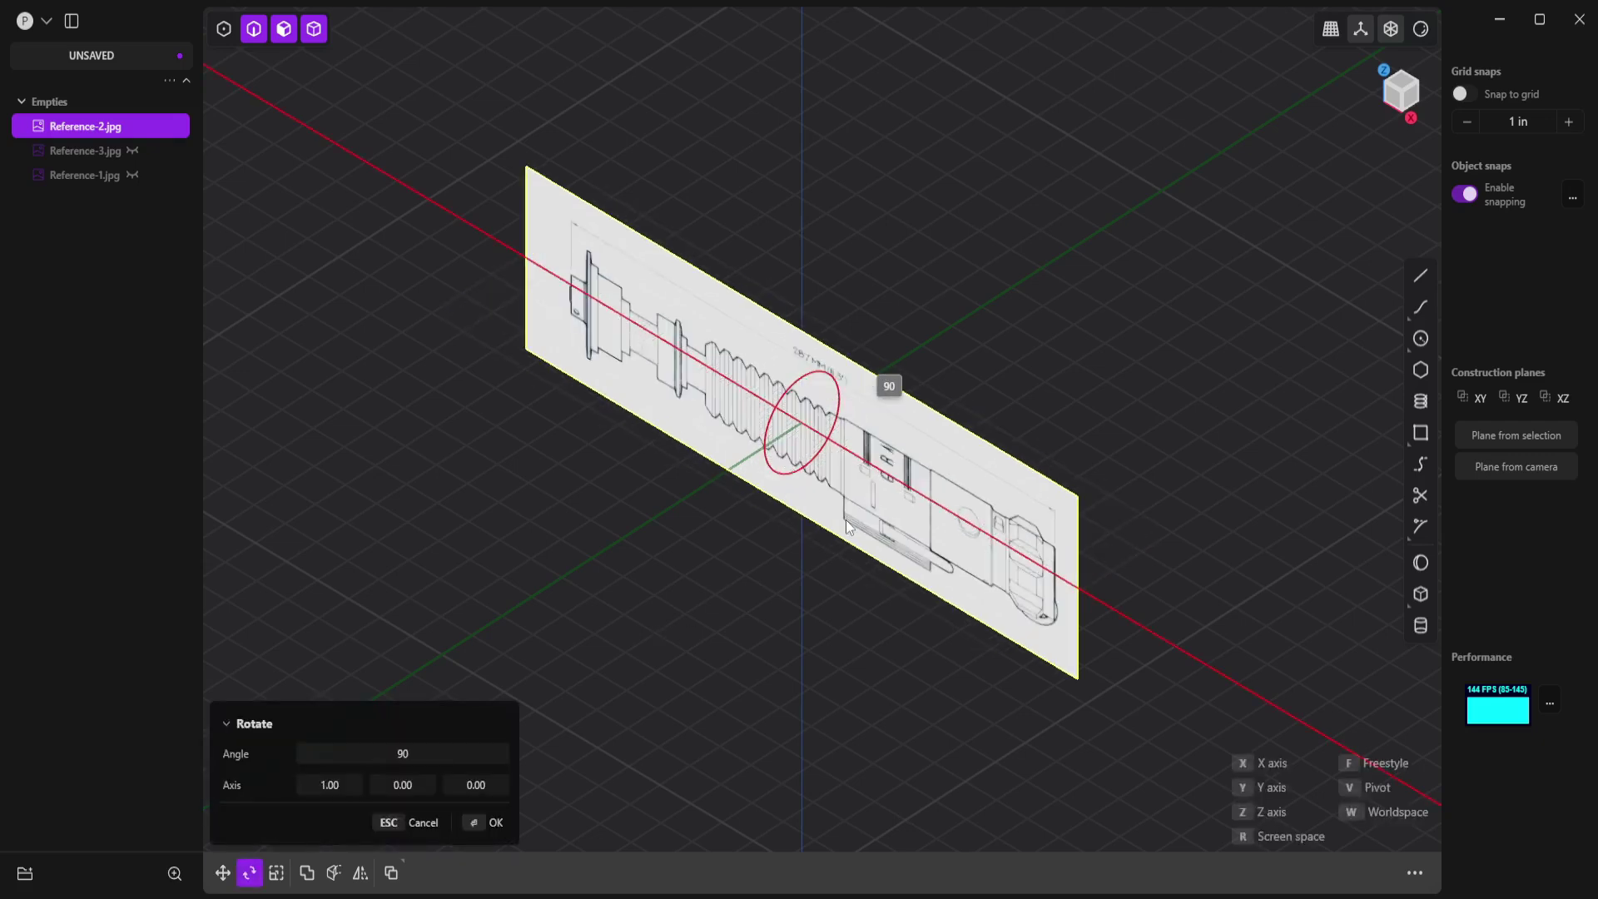
pyautogui.press('Return')
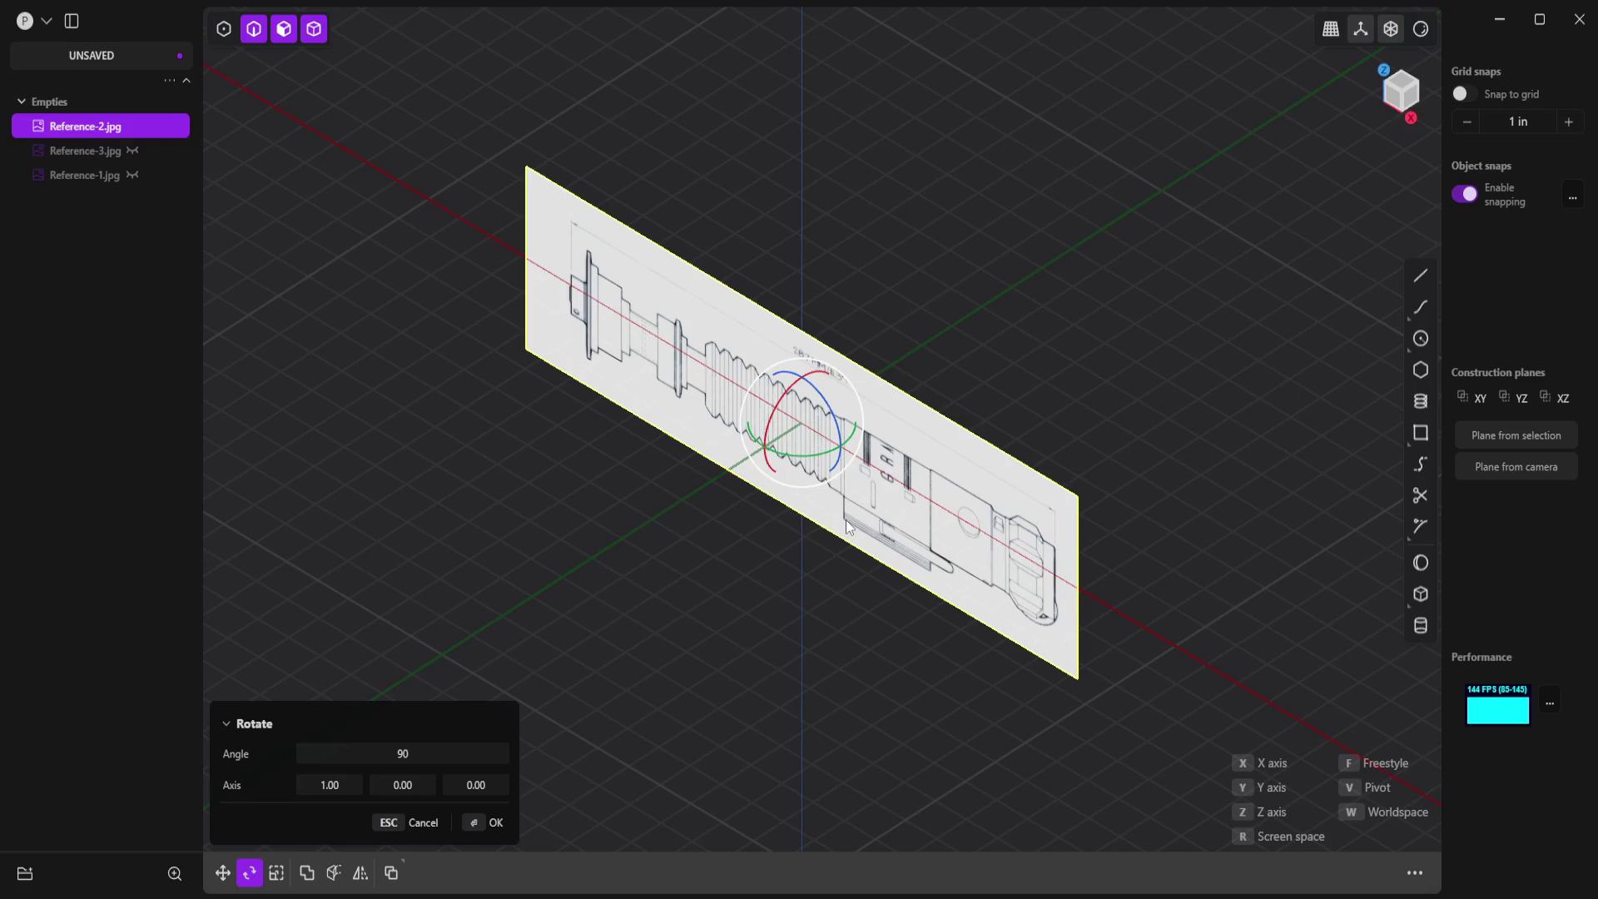
pyautogui.press('Return')
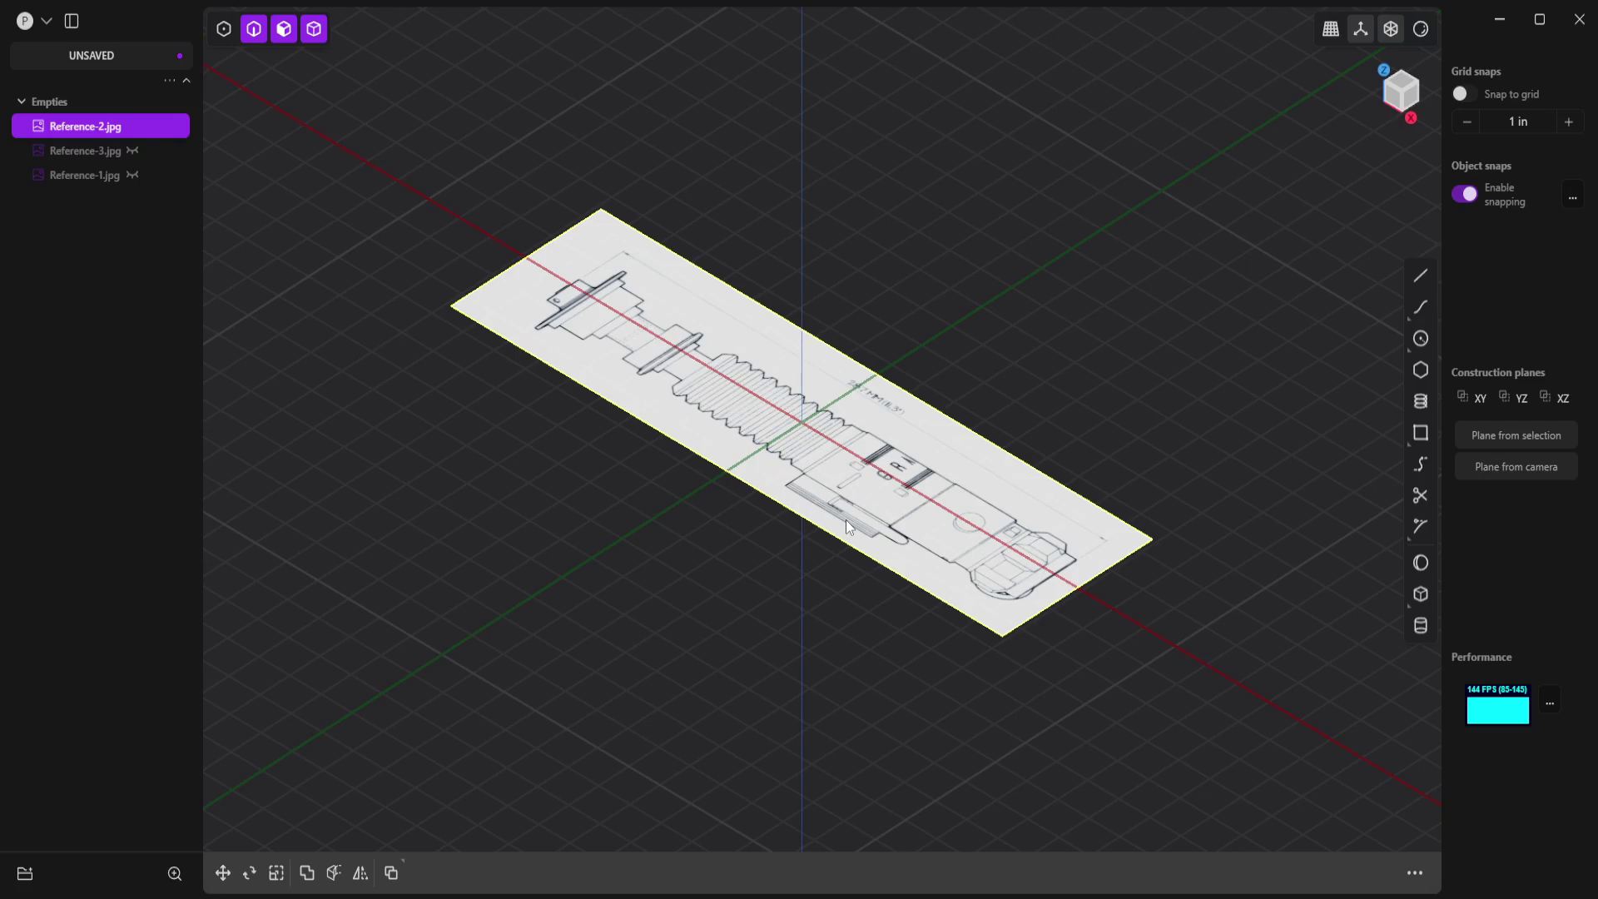
# Step: Rotate the Reference-2 image upright with its length along the Y axis, and move it back along the negative X axis
pyautogui.press('r')
pyautogui.press('Return')
pyautogui.press('g')
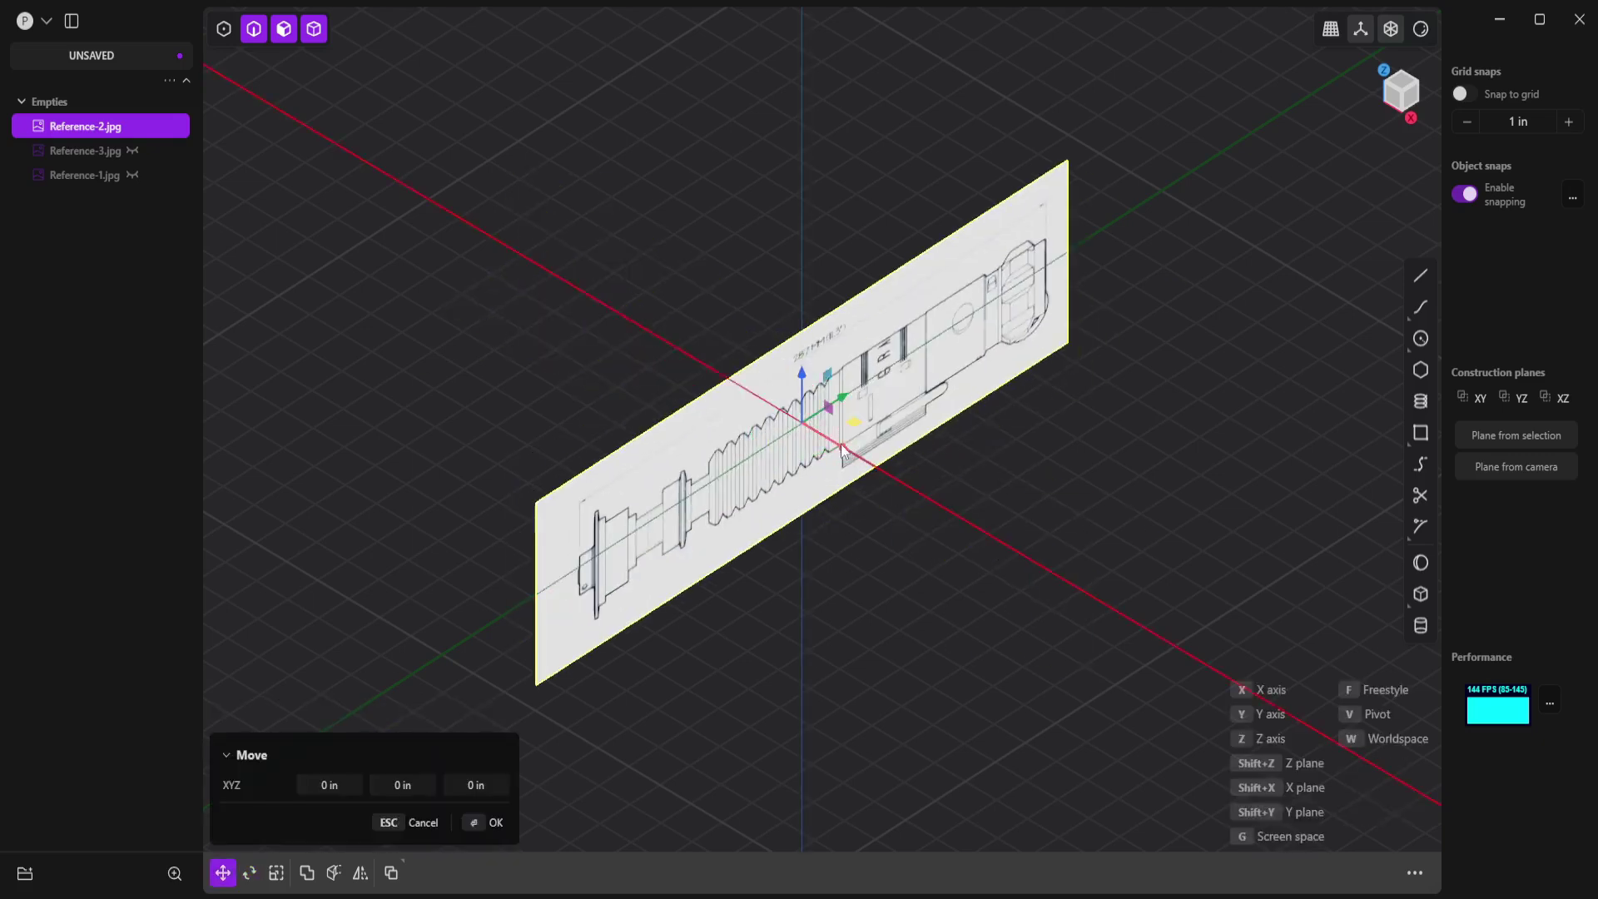
pyautogui.press('Return')
# Step: Show the Reference-3 image, rotate it upright facing along the Y axis, and move it 9.062 in along Y
pyautogui.click(871, 428)
pyautogui.press('r')
pyautogui.press('Return')
pyautogui.press('g')
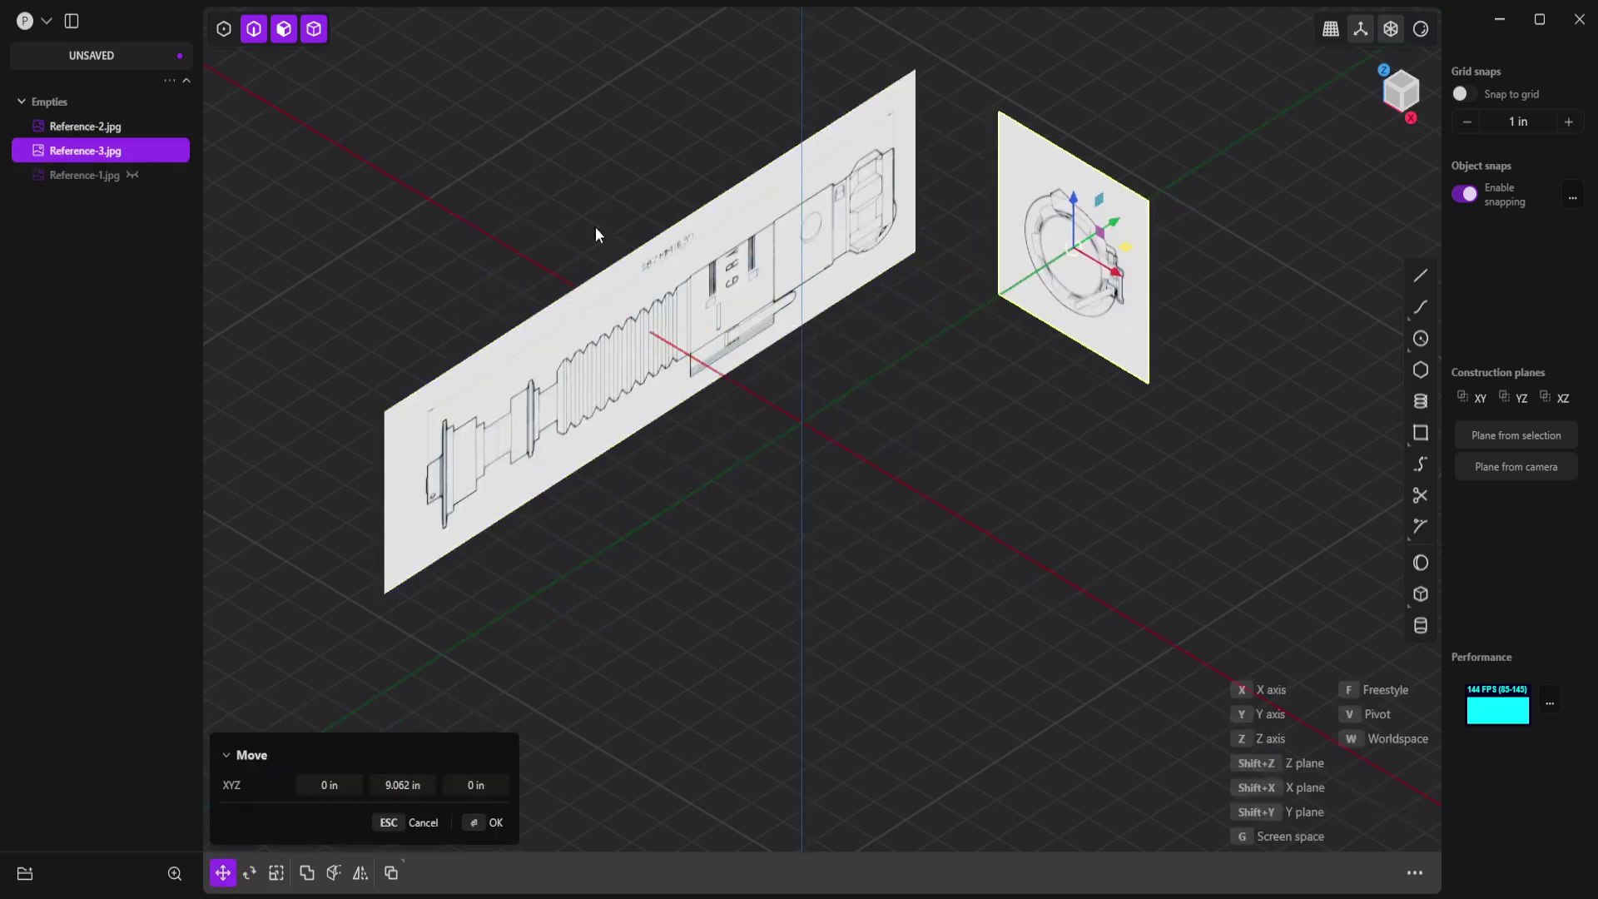
pyautogui.press('Return')
# Step: Show the Reference-1 image and rotate it flat with its length along the Y axis
pyautogui.click(816, 462)
pyautogui.press('r')
pyautogui.press('Return')
# Step: Move the Reference-3 image 0.353 in along X, -2.257 in along Y and 0.456 in along Z
pyautogui.click(866, 408)
pyautogui.press('g')
pyautogui.scroll(5, 707, 337)
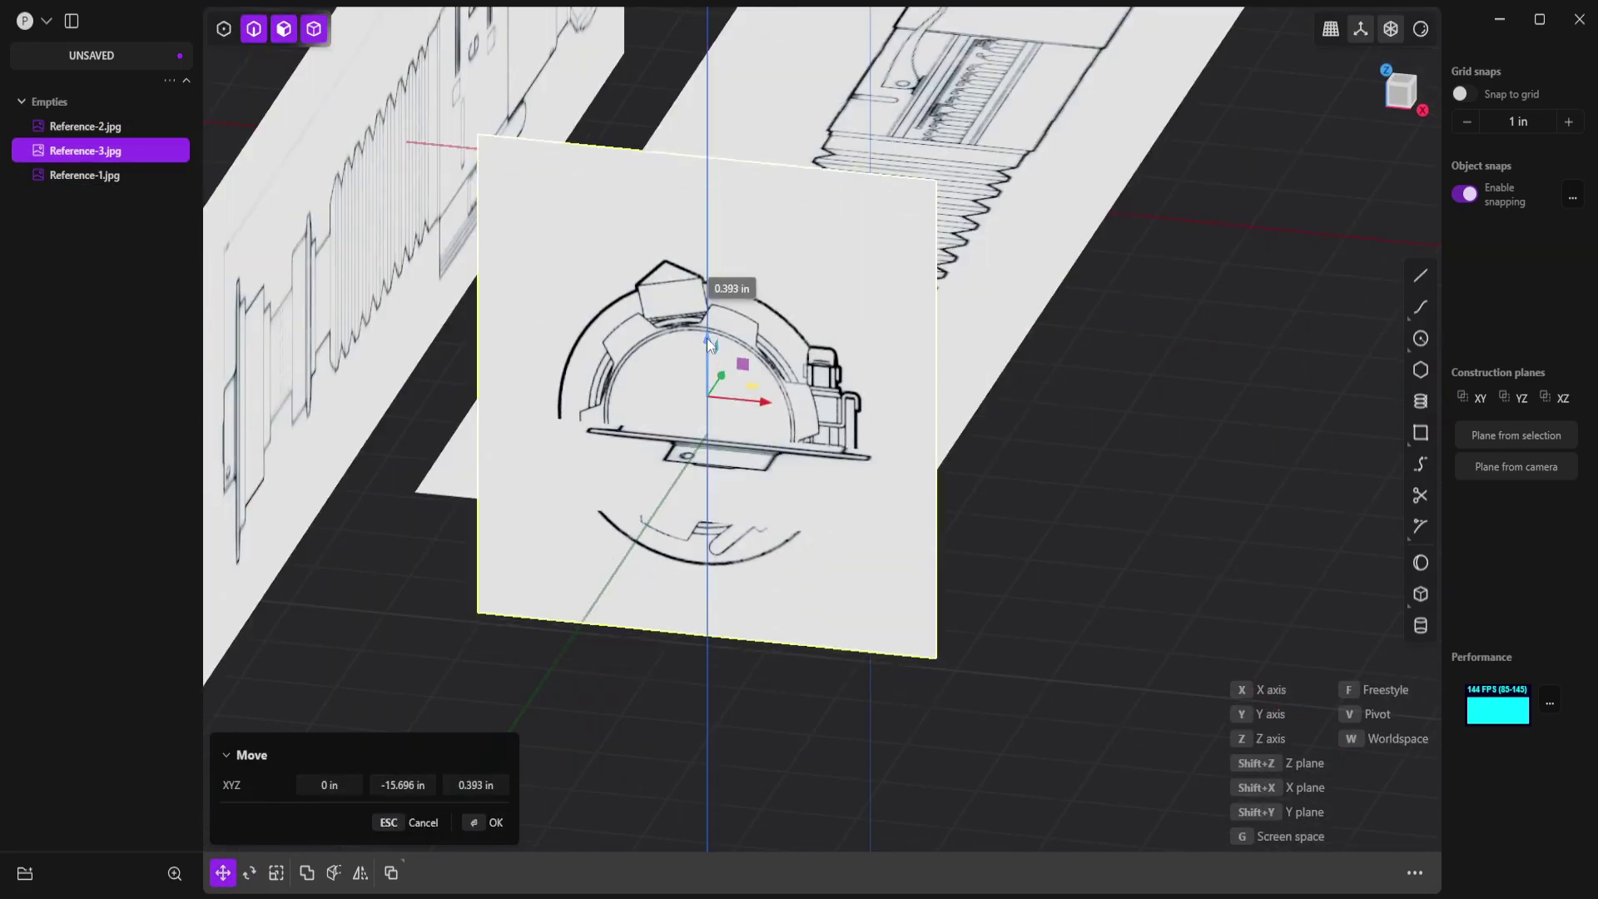
pyautogui.scroll(-5, 803, 298)
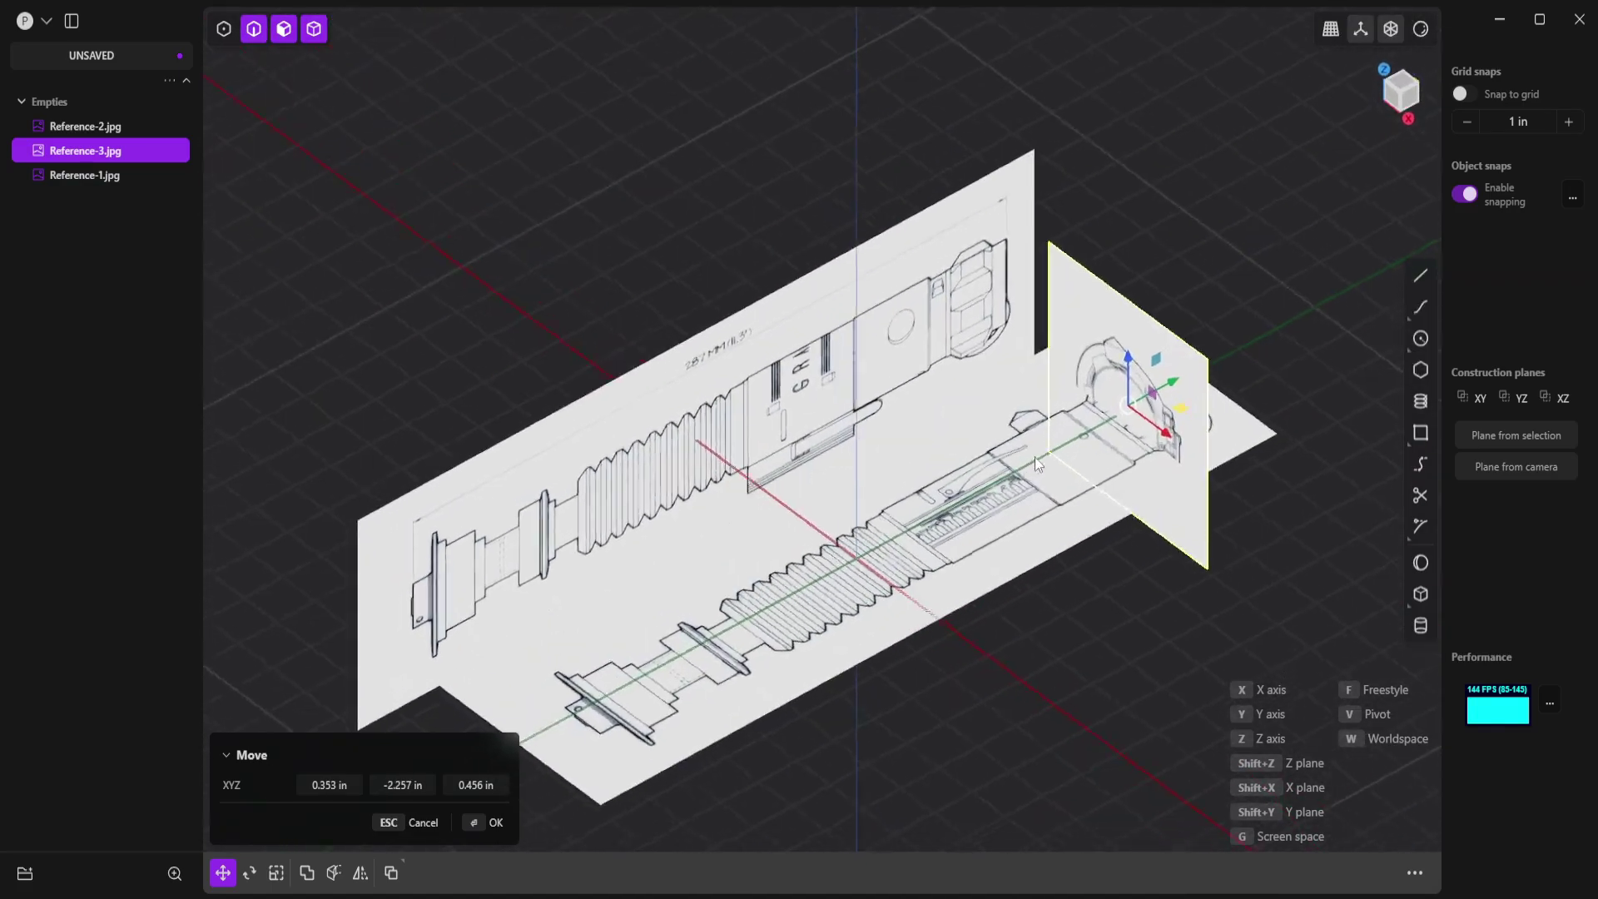
pyautogui.press('Return')
# Step: Turn the Reference-1 image upright and the Reference-2 image flat, and lower Reference-2 about 4.1 in along the Z axis
pyautogui.click(1039, 463)
pyautogui.press('r')
pyautogui.press('Return')
pyautogui.press('g')
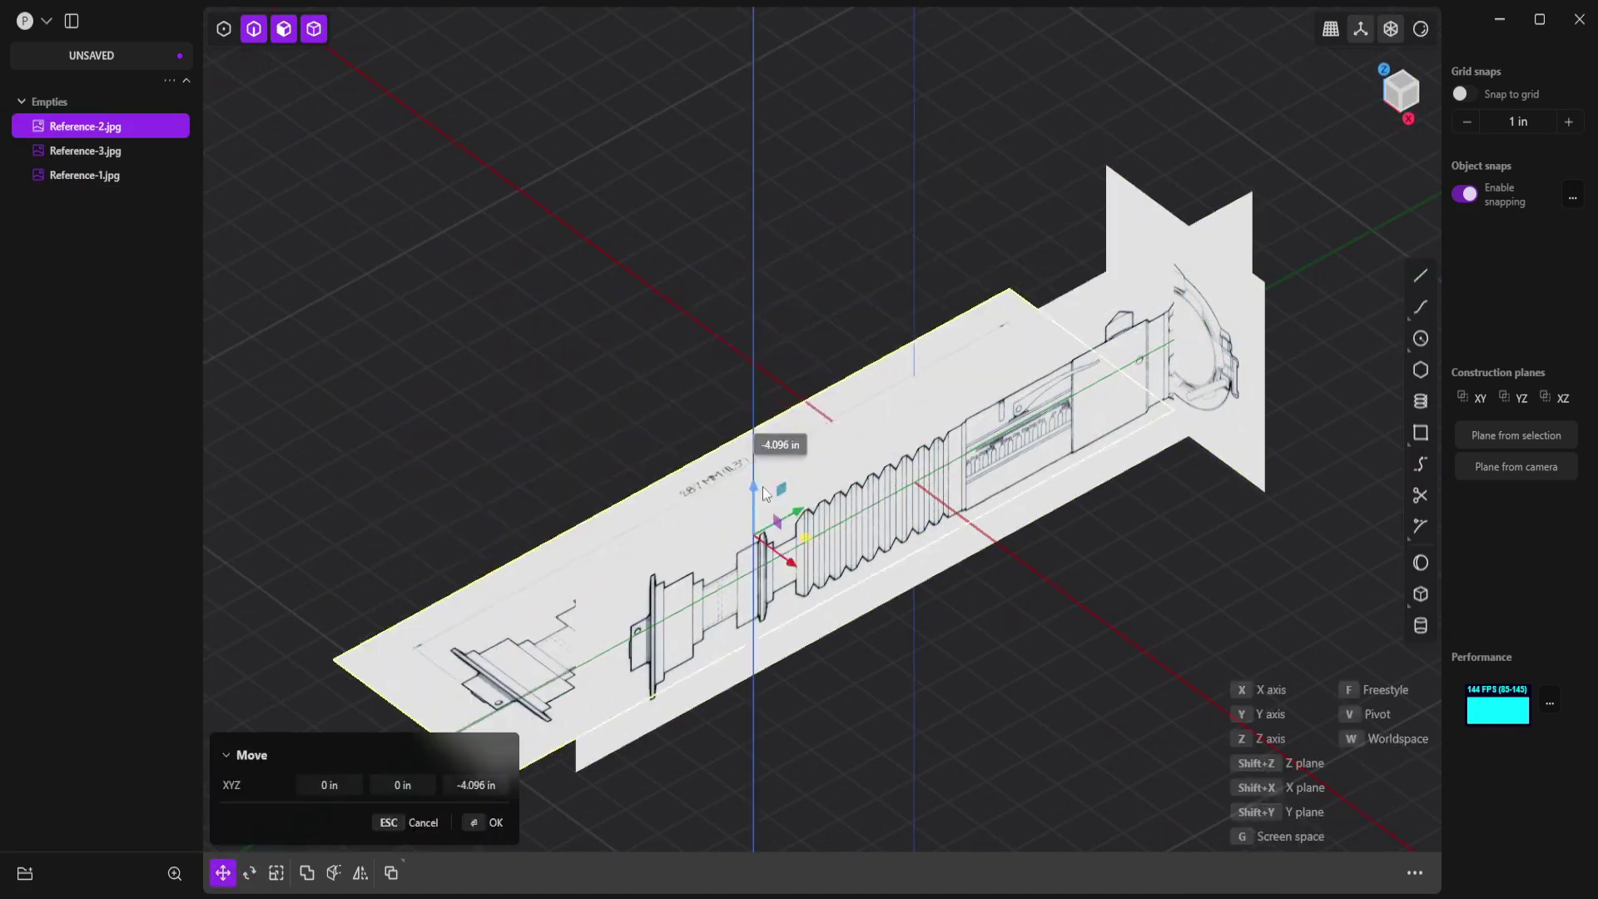
pyautogui.moveTo(864, 426); pyautogui.dragTo(1062, 450, button='middle')
pyautogui.press('Return')
# Step: Move the Reference-3 image back along the Y axis, beyond the end of the other two images
pyautogui.click(1212, 414)
pyautogui.press('g')
pyautogui.press('Return')
# Step: Move the Reference-1 image along the negative X axis to clear the modelling space, and leave all images deselected
pyautogui.click(836, 425)
pyautogui.press('g')
pyautogui.press('x')
pyautogui.press('Return')
pyautogui.click(1030, 400)
pyautogui.scroll(2, 1076, 475)
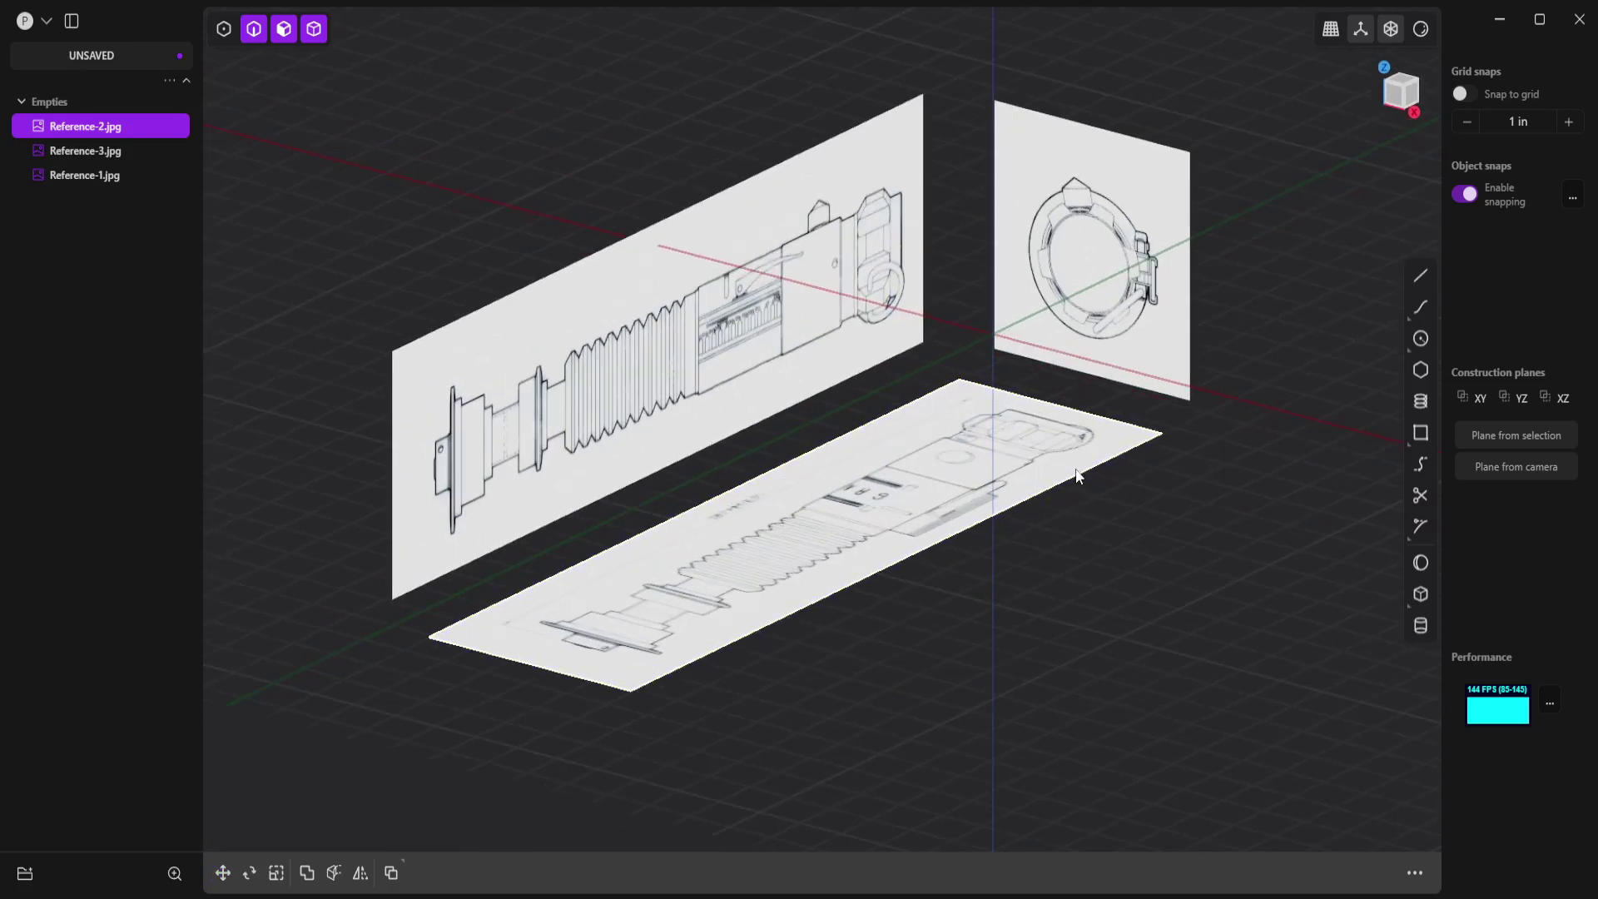
pyautogui.press('Escape')
# Step: Create a solid cylinder on the ground plane near the reference images and rotate it to lie along the Y axis
pyautogui.click(1421, 625)
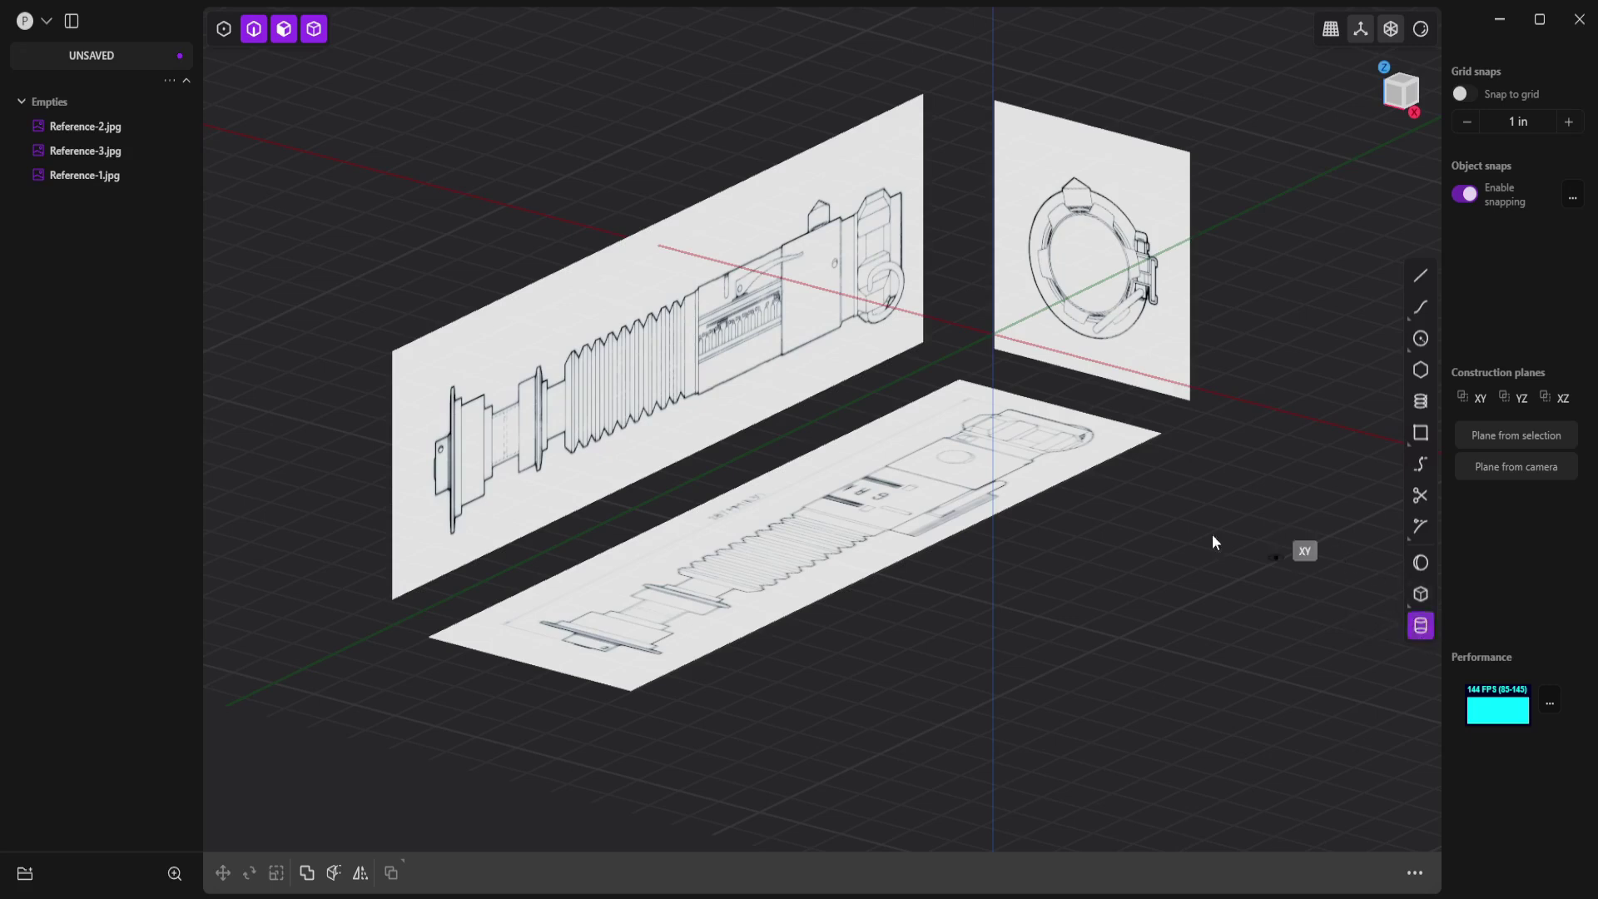
pyautogui.click(852, 607)
pyautogui.click(913, 607)
pyautogui.click(886, 275)
pyautogui.press('r')
pyautogui.click(846, 351)
# Step: Move the cylinder about -8.064, 9.2, -5.629 in into the space between the reference images and stretch it lengthwise along the Y axis
pyautogui.moveTo(846, 351)
pyautogui.mouseDown(button='middle')
pyautogui.moveTo(903, 353)
pyautogui.moveTo(836, 356)
pyautogui.moveTo(714, 268)
pyautogui.moveTo(917, 371)
pyautogui.moveTo(907, 422)
pyautogui.mouseUp(button='middle')
pyautogui.press('g')
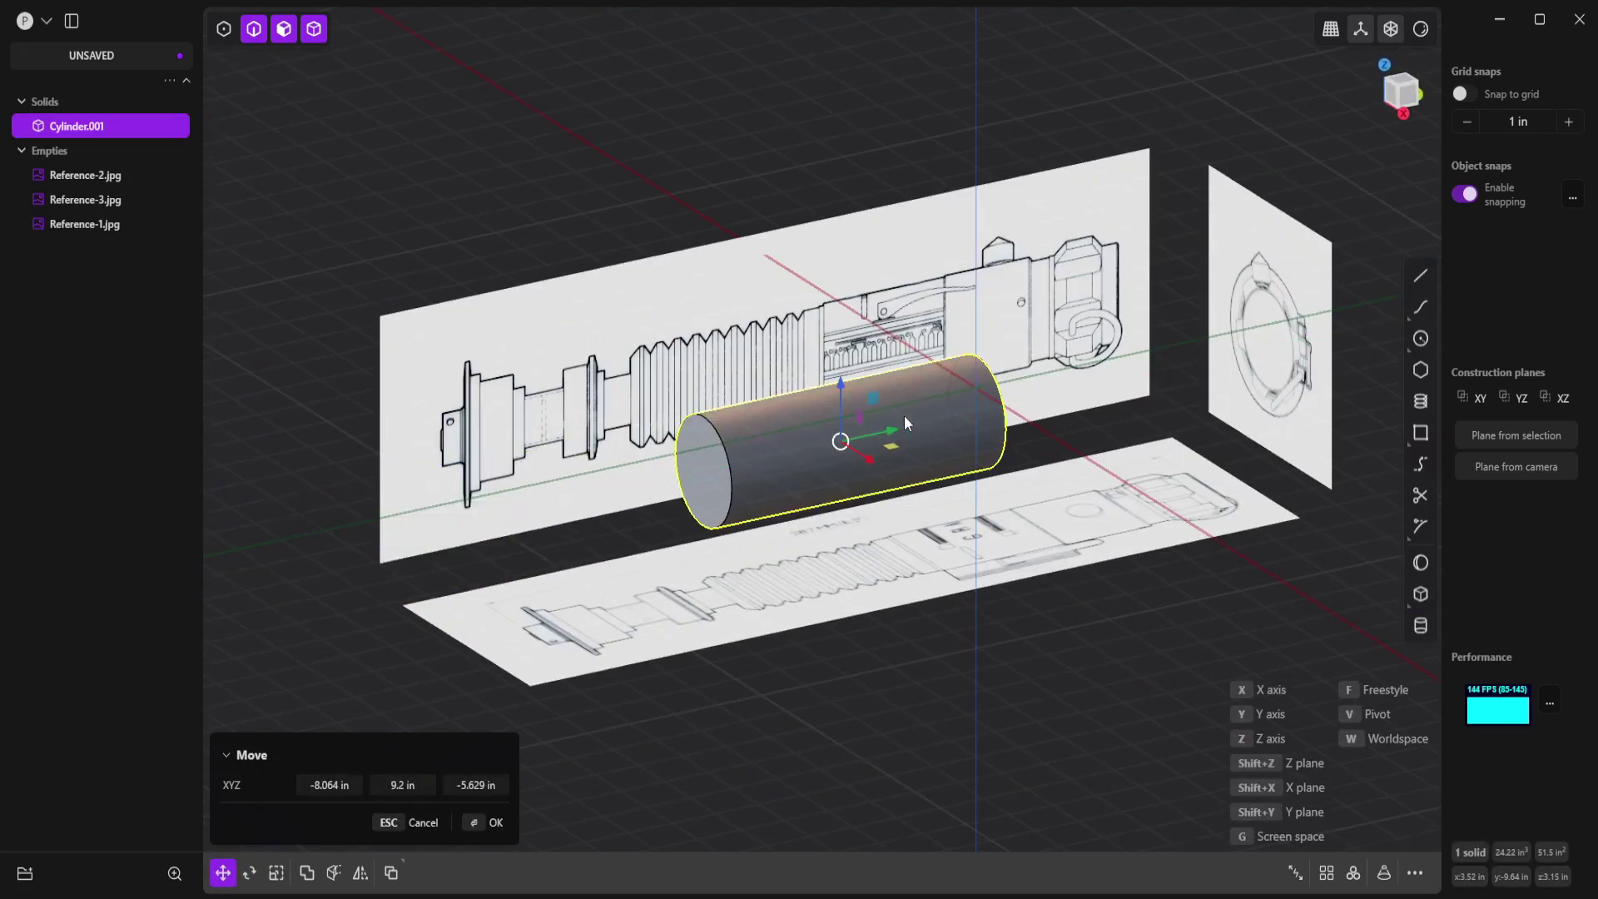
pyautogui.press('s')
pyautogui.click(1023, 541)
pyautogui.moveTo(1024, 541); pyautogui.dragTo(868, 518, button='middle')
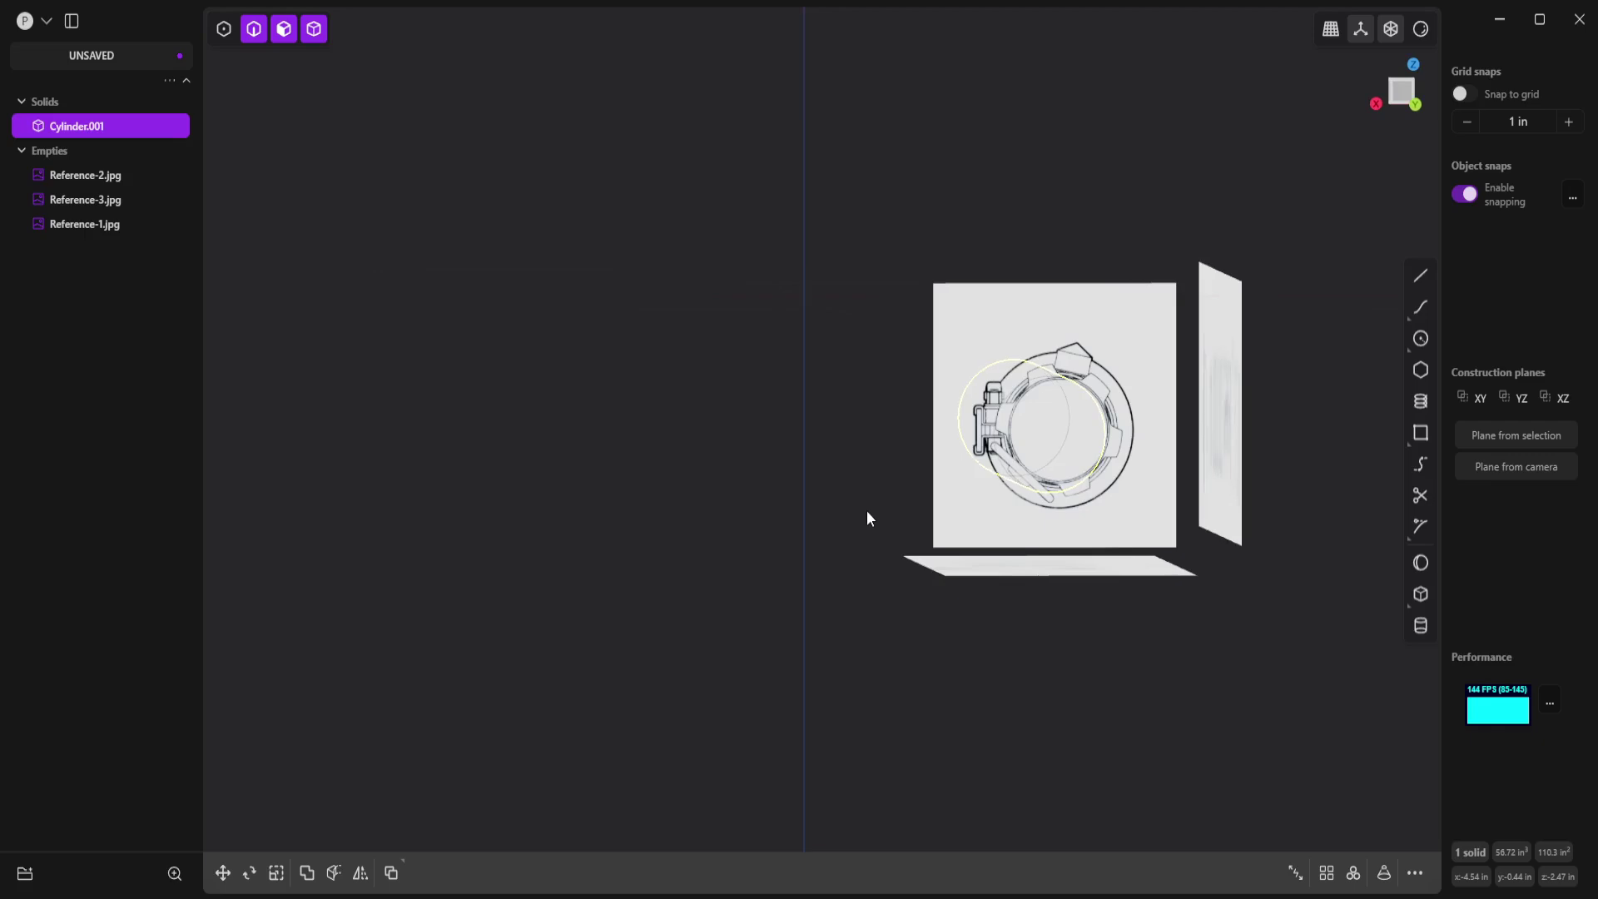
pyautogui.click(839, 456)
# Step: Enable material opacity at 0.50 for the three reference images together
pyautogui.moveTo(839, 456); pyautogui.dragTo(985, 561, button='middle')
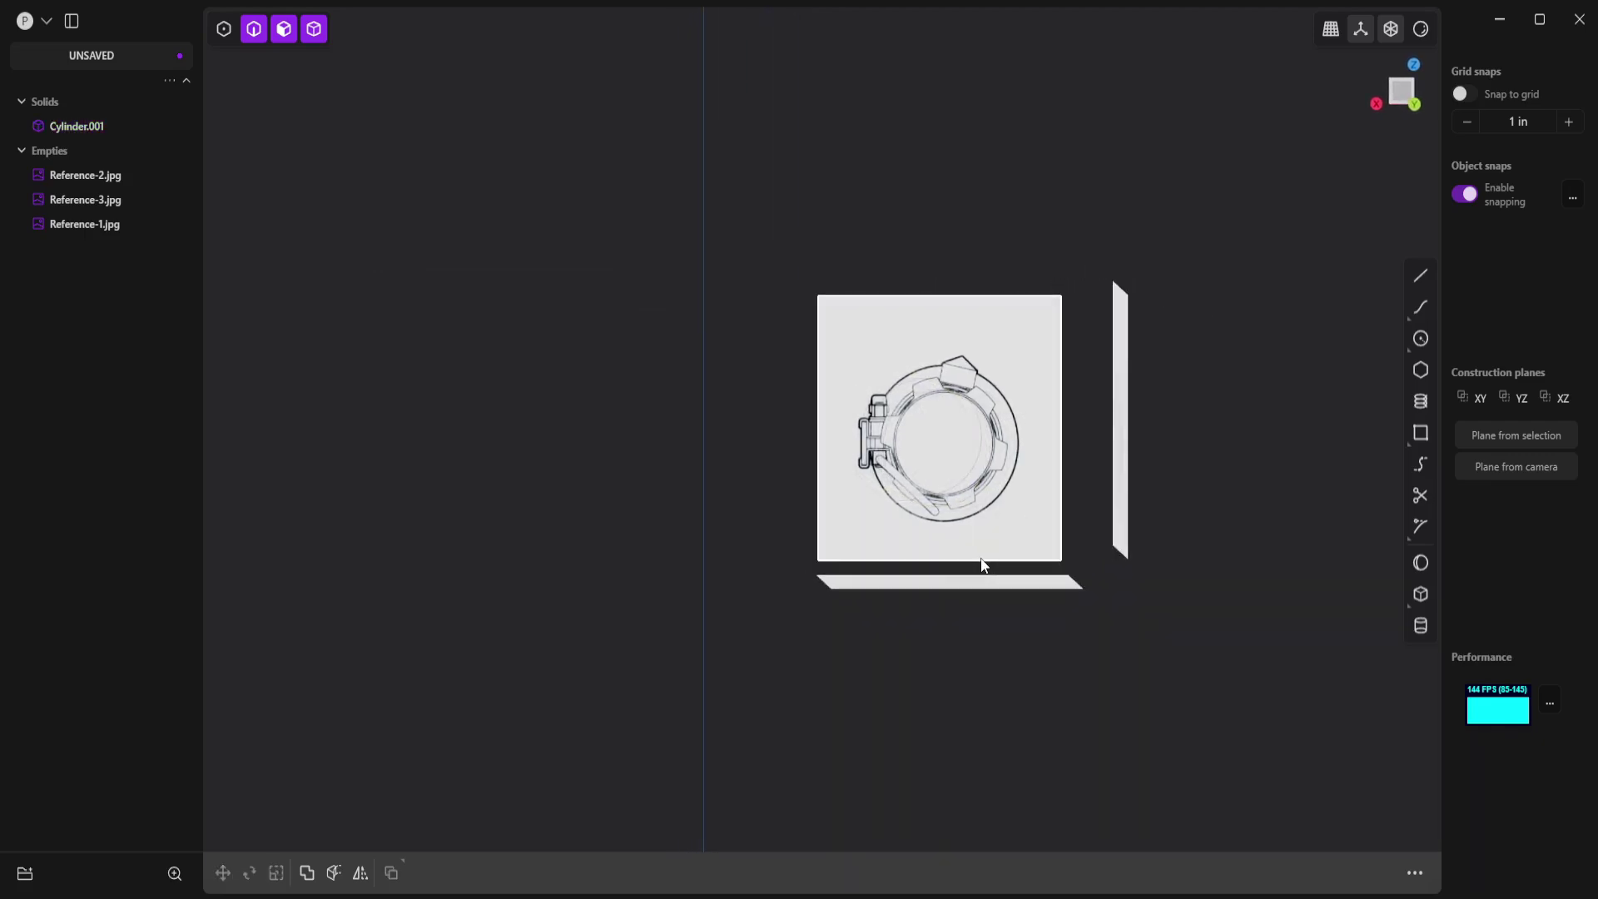
pyautogui.moveTo(1180, 536); pyautogui.dragTo(1035, 642)
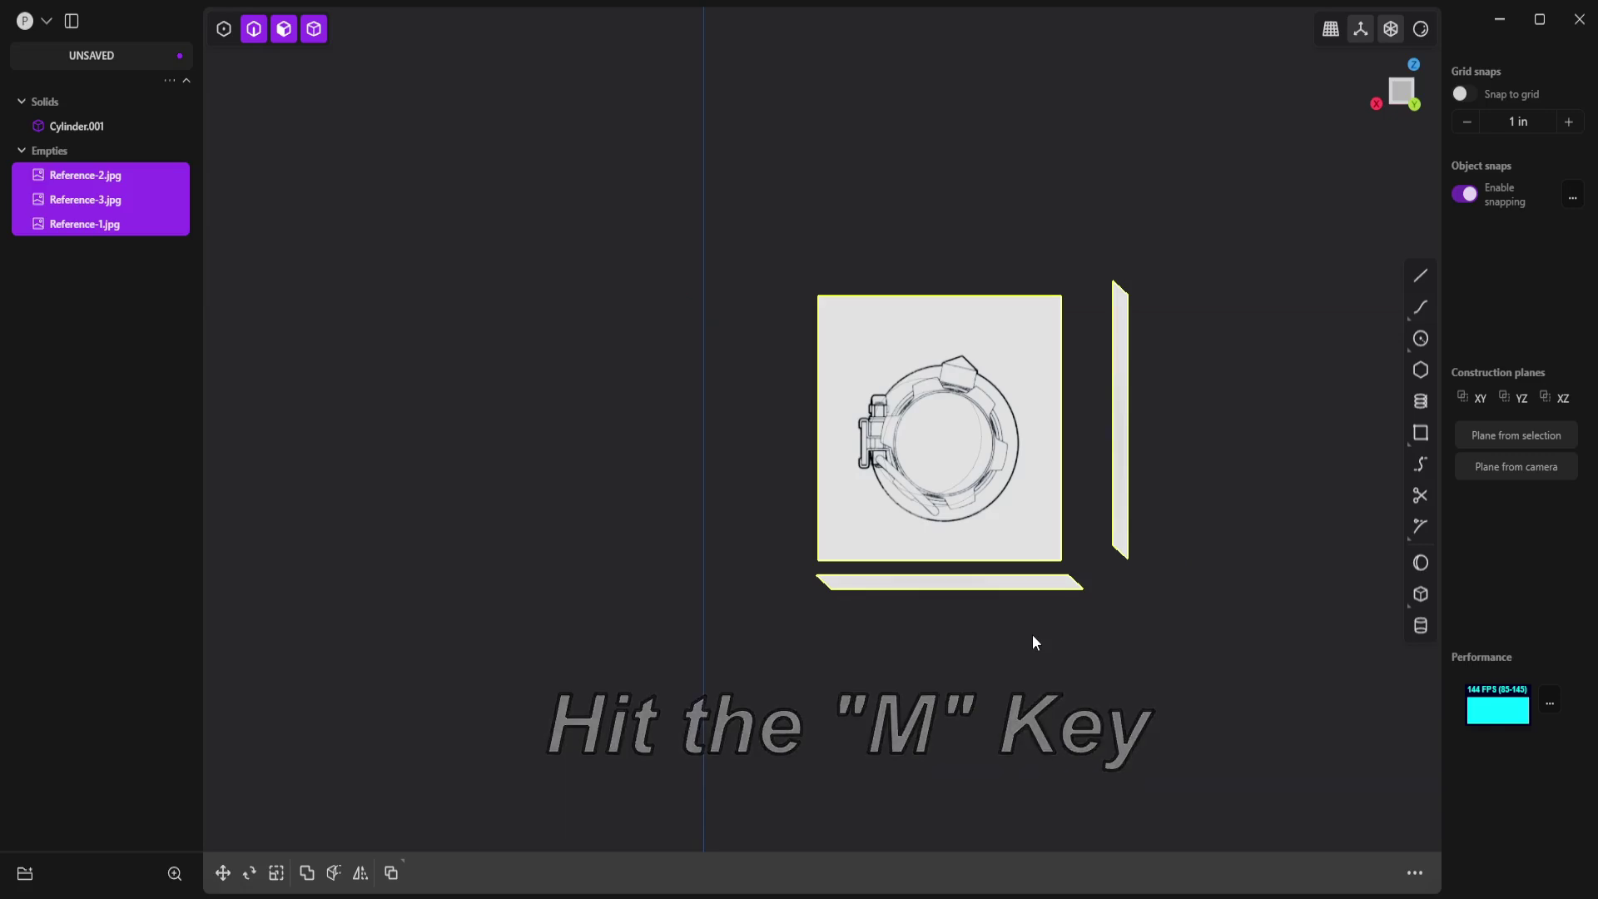
pyautogui.press('m')
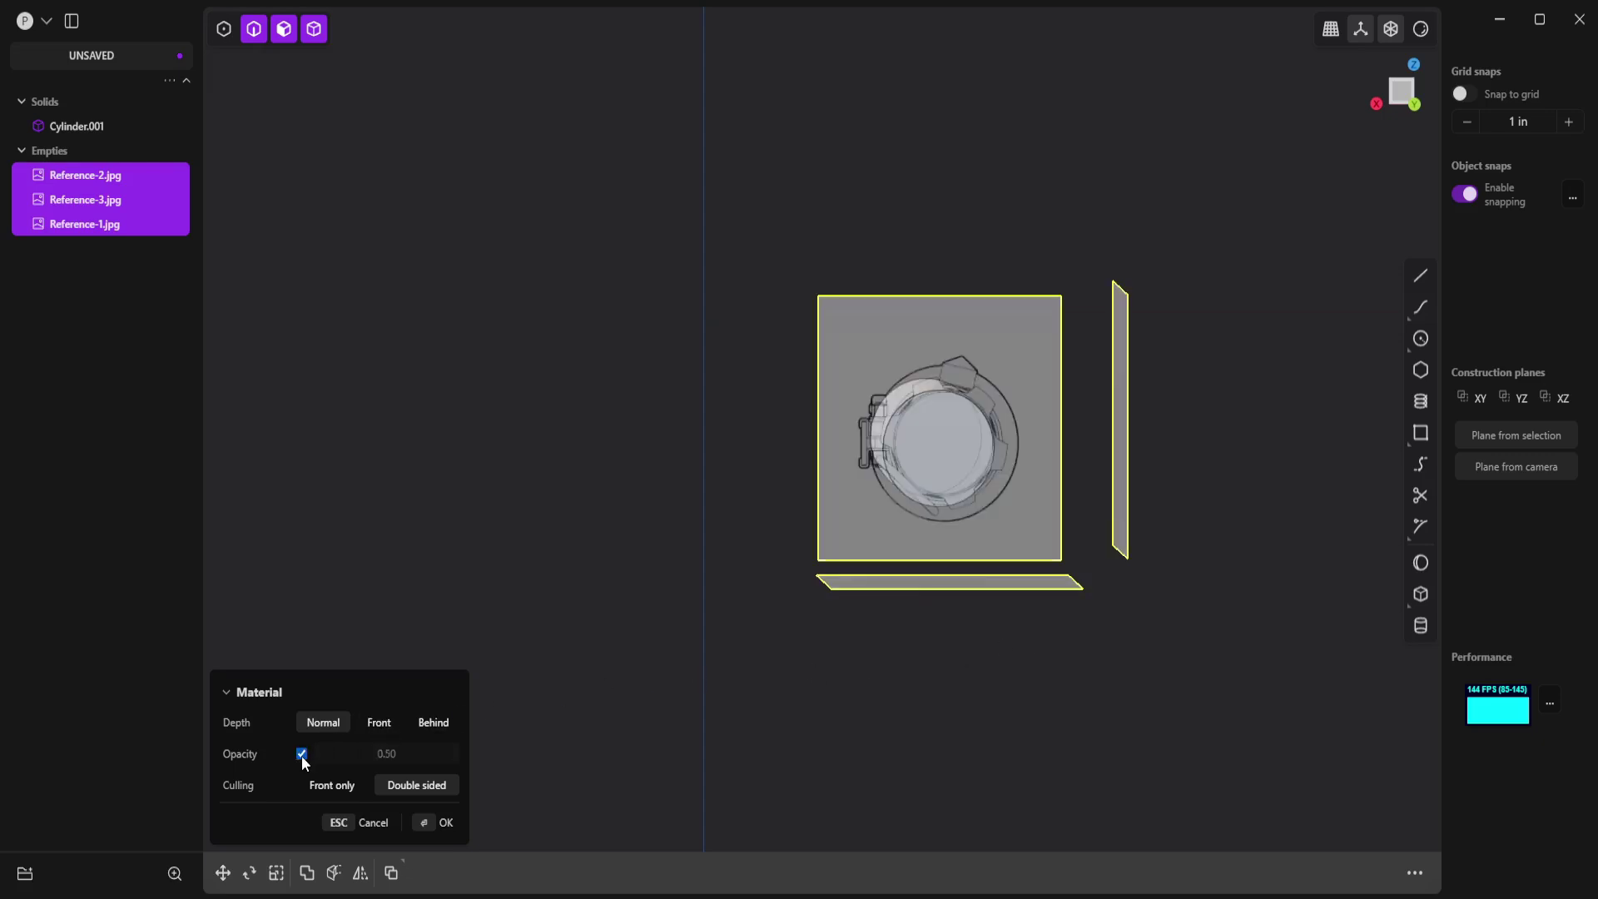
pyautogui.moveTo(897, 616); pyautogui.dragTo(901, 626, button='middle')
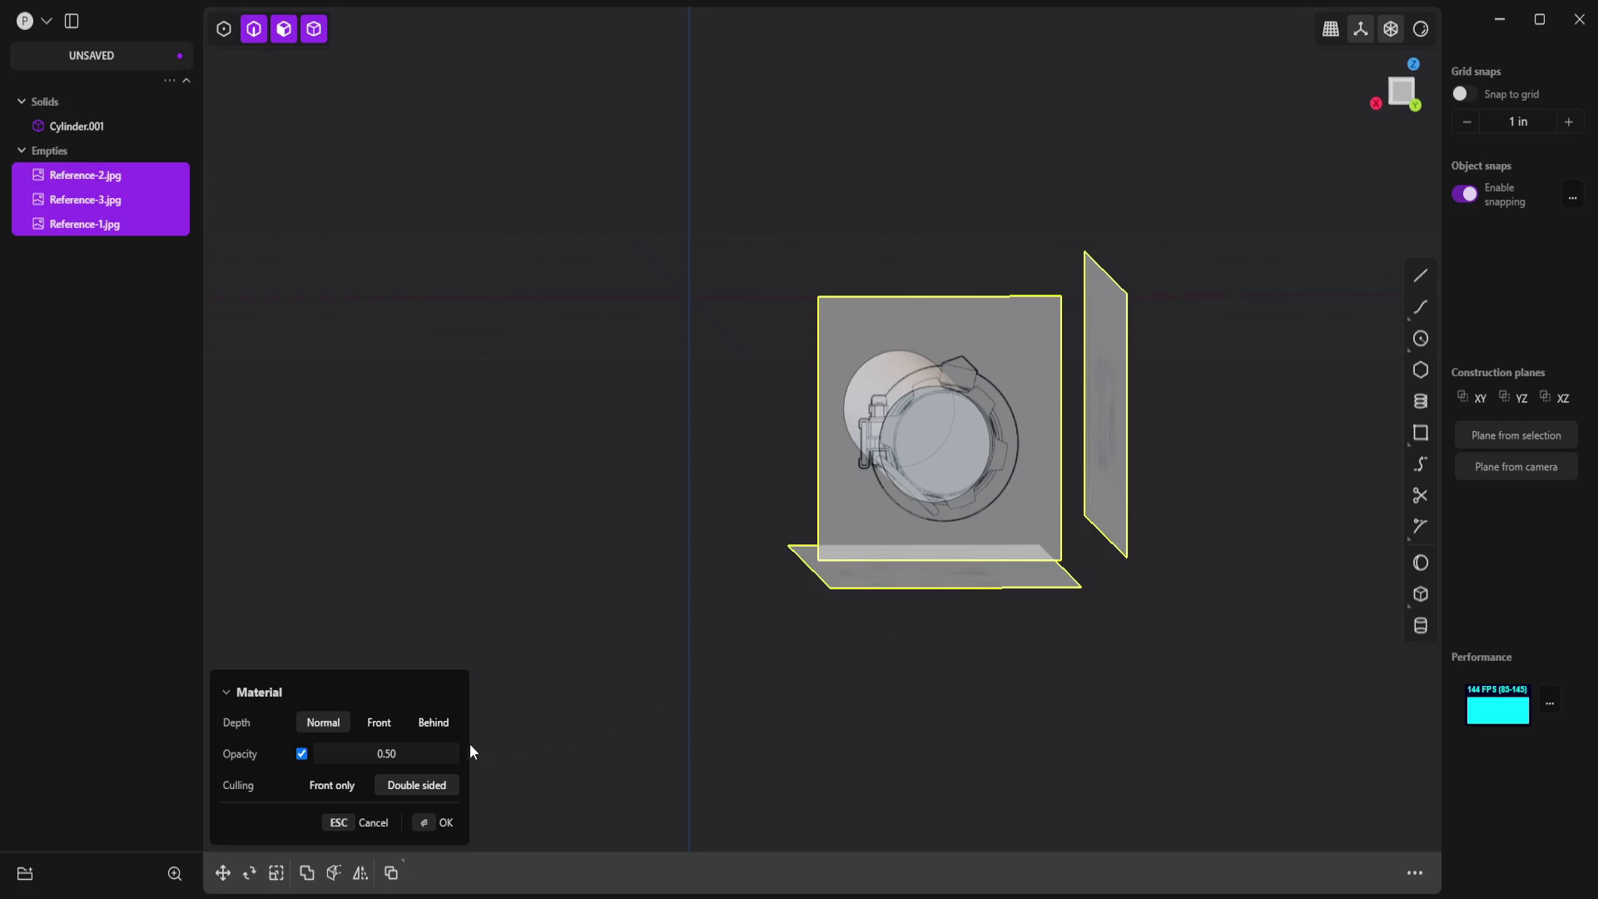
# Step: Try opacity values of 0.3 and 0.2 on the three reference images
pyautogui.click(408, 755)
pyautogui.press('BackSpace')
pyautogui.write('0.3')
pyautogui.press('Return')
pyautogui.click(408, 754)
pyautogui.press('BackSpace')
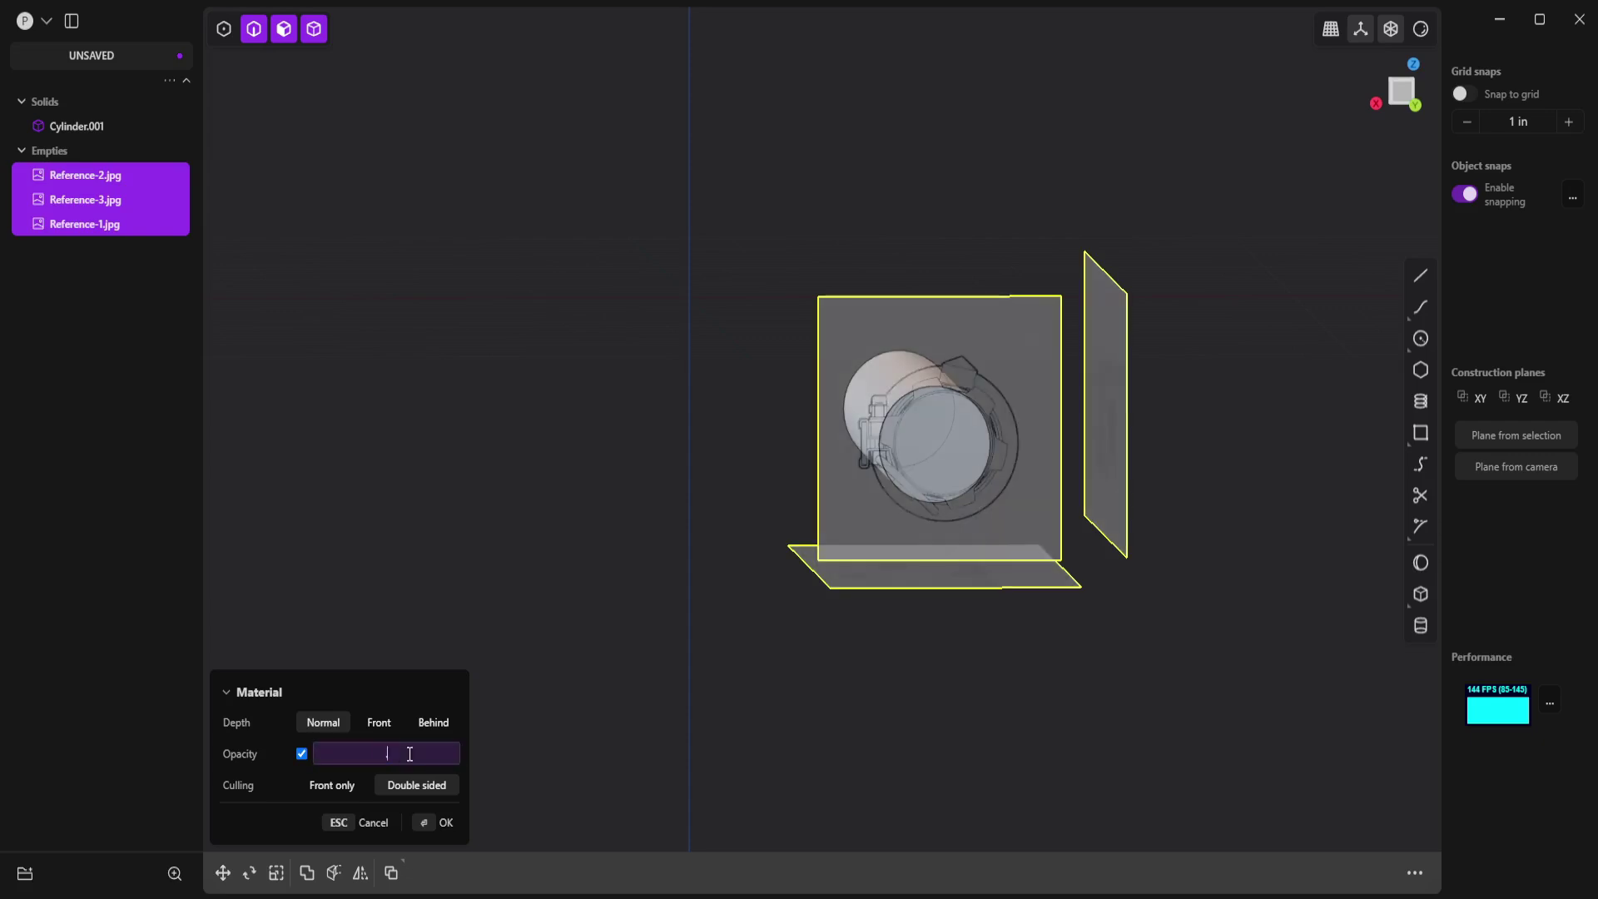
pyautogui.write('0.2')
pyautogui.press('Return')
# Step: Set the reference images' opacity to 0.5 and their culling to Front only
pyautogui.click(408, 753)
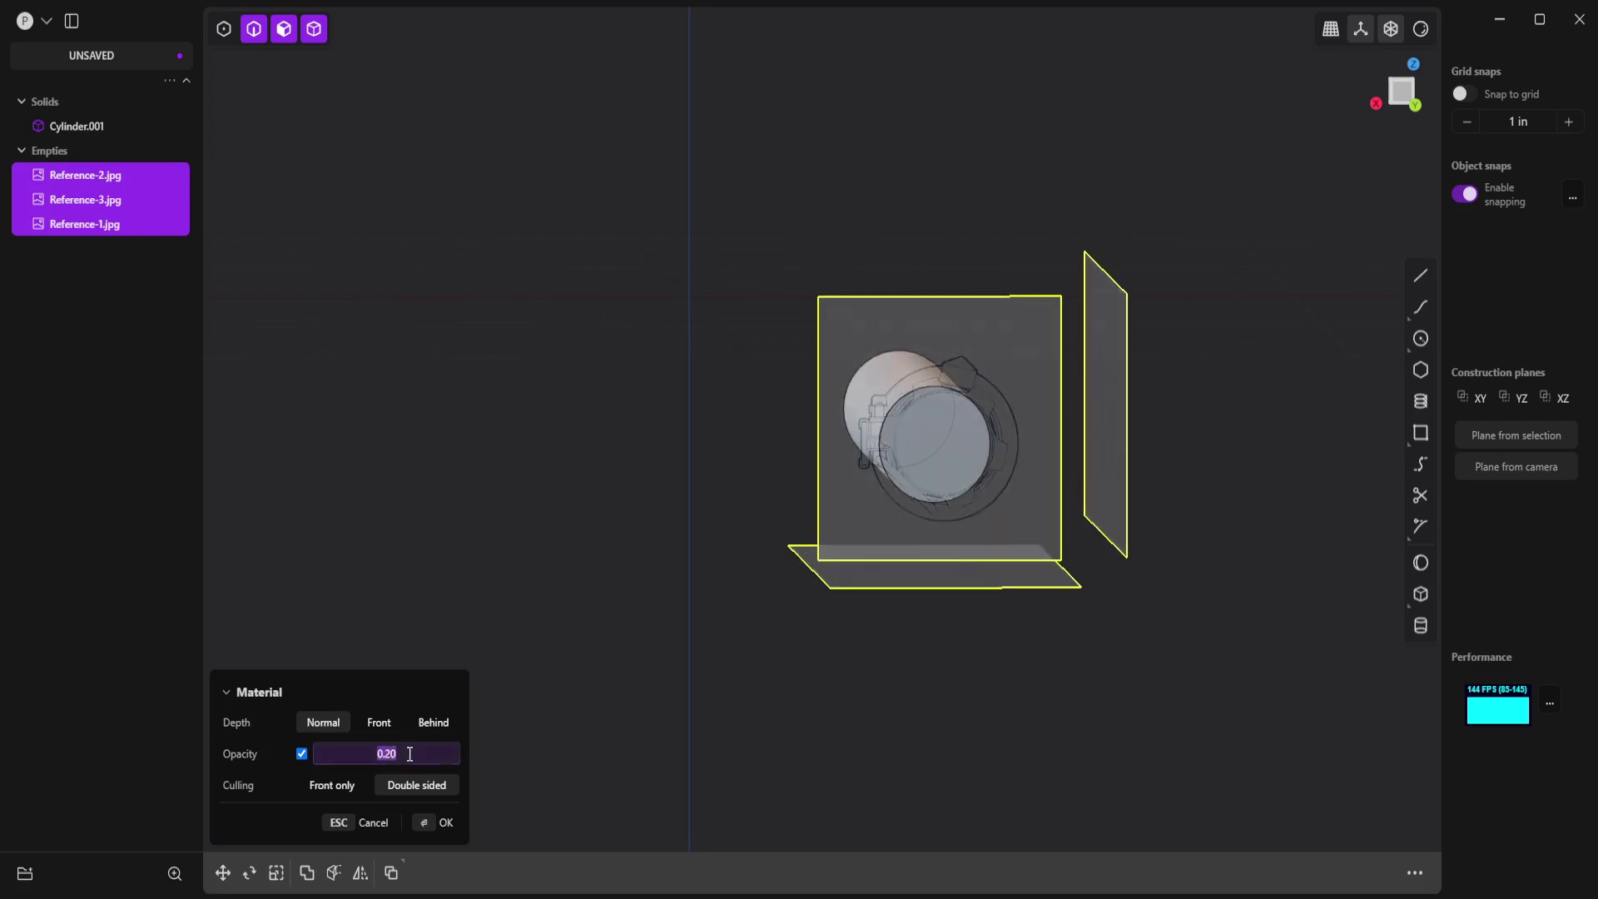
pyautogui.press('BackSpace')
pyautogui.write('0.5')
pyautogui.press('Return')
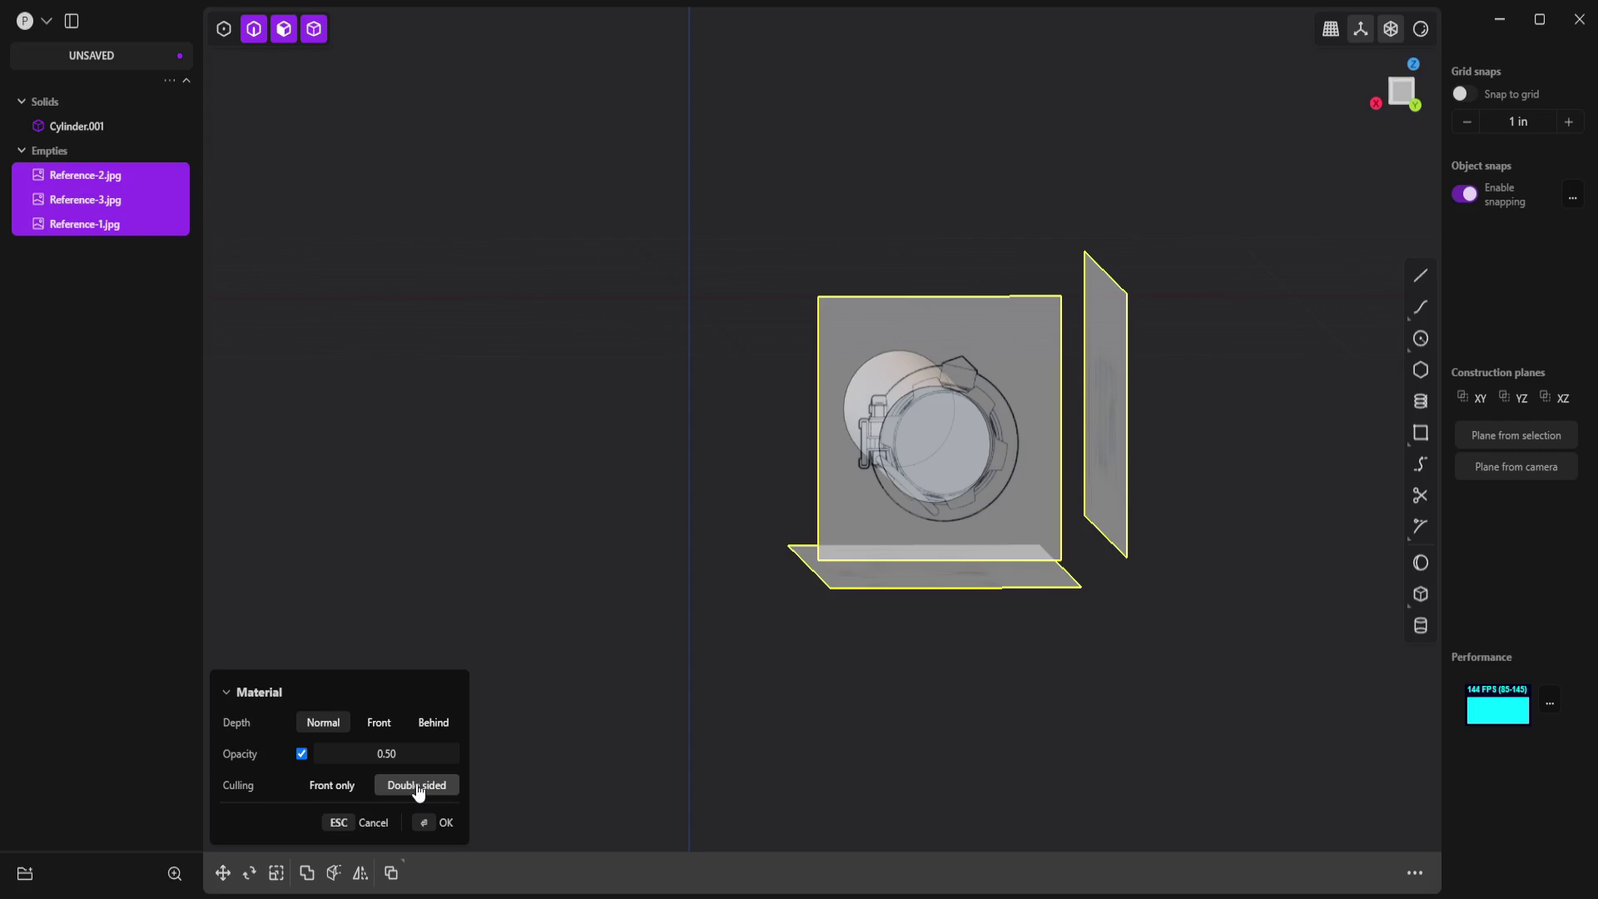
pyautogui.click(342, 787)
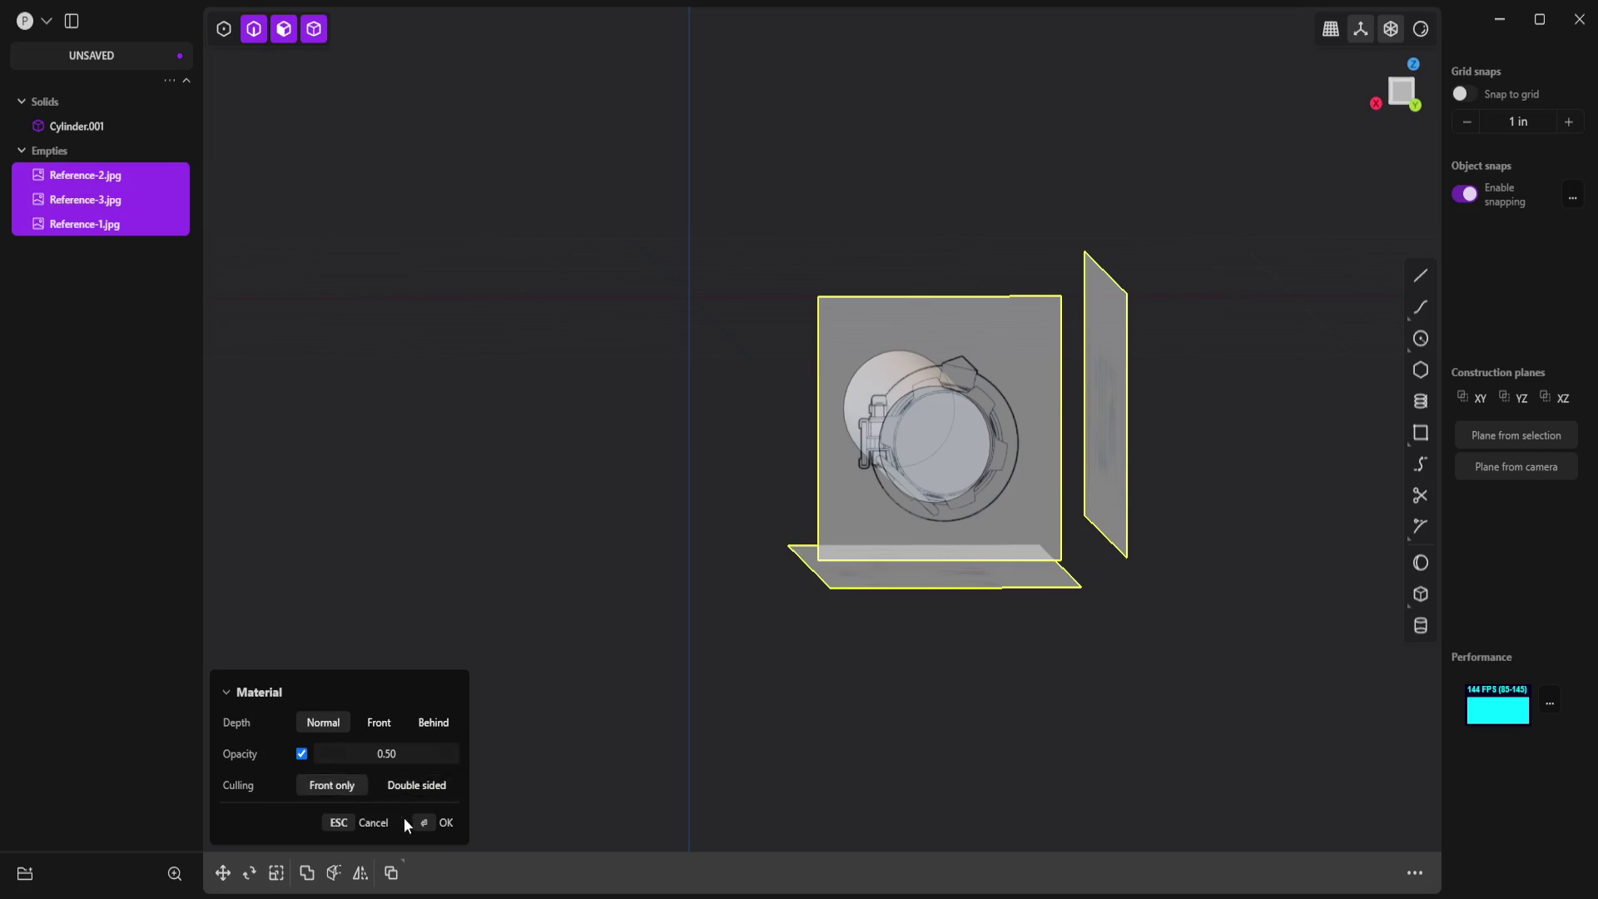
pyautogui.click(435, 823)
# Step: Move the Reference-3 image -18.683 in along the Y axis to the opposite end of the cylinder
pyautogui.moveTo(693, 644); pyautogui.dragTo(703, 654, button='middle')
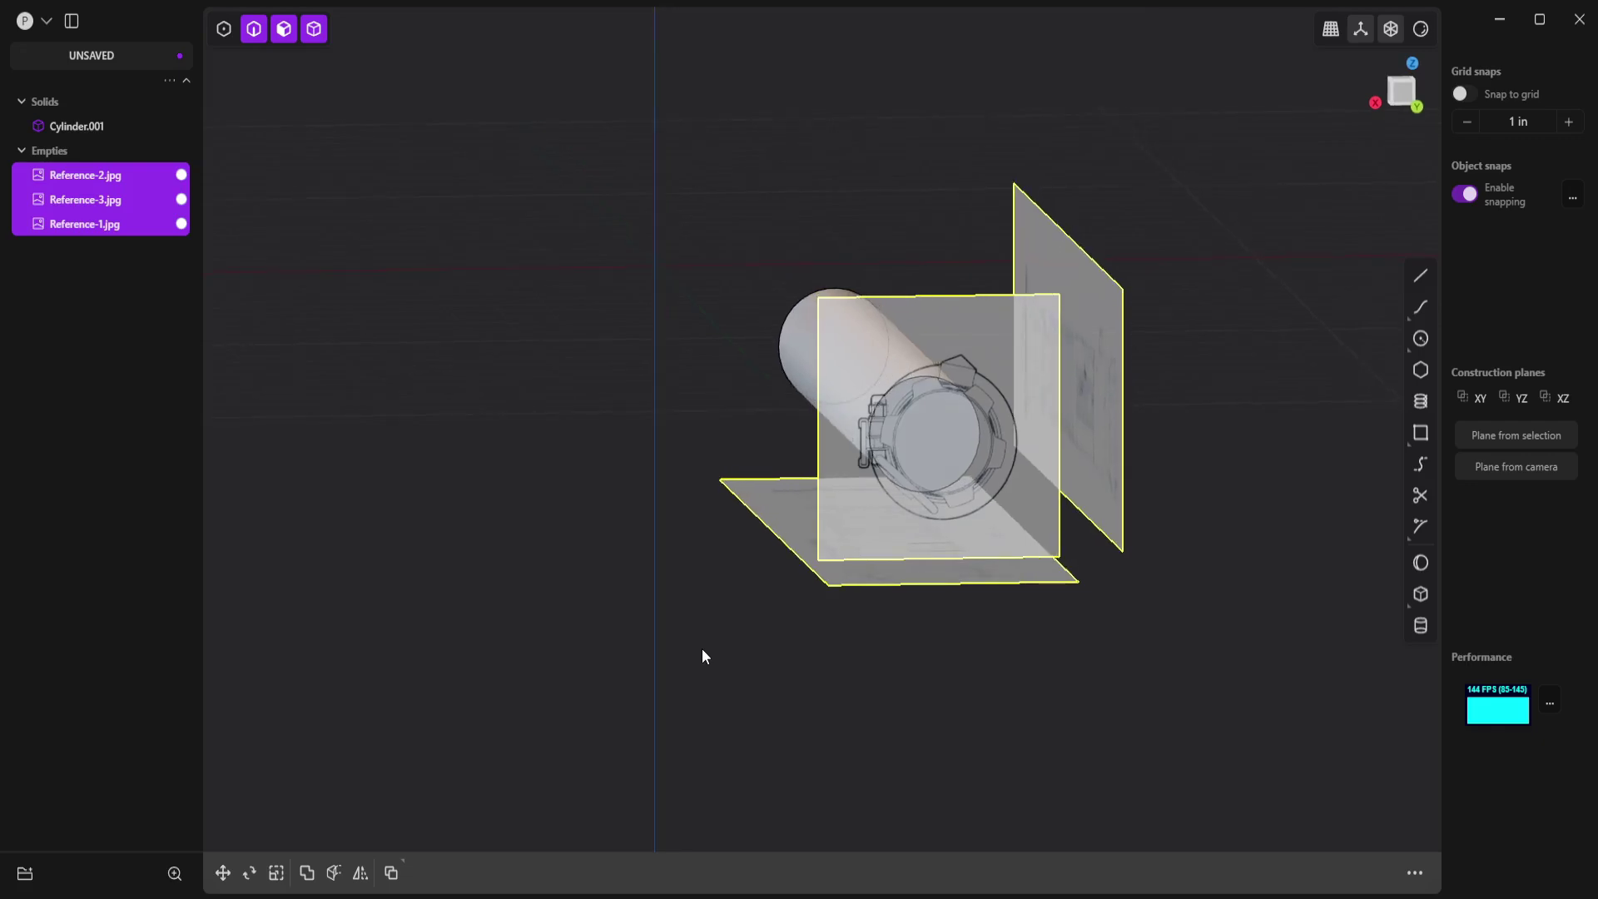
pyautogui.moveTo(708, 630); pyautogui.dragTo(1037, 601, button='middle')
pyautogui.press('f')
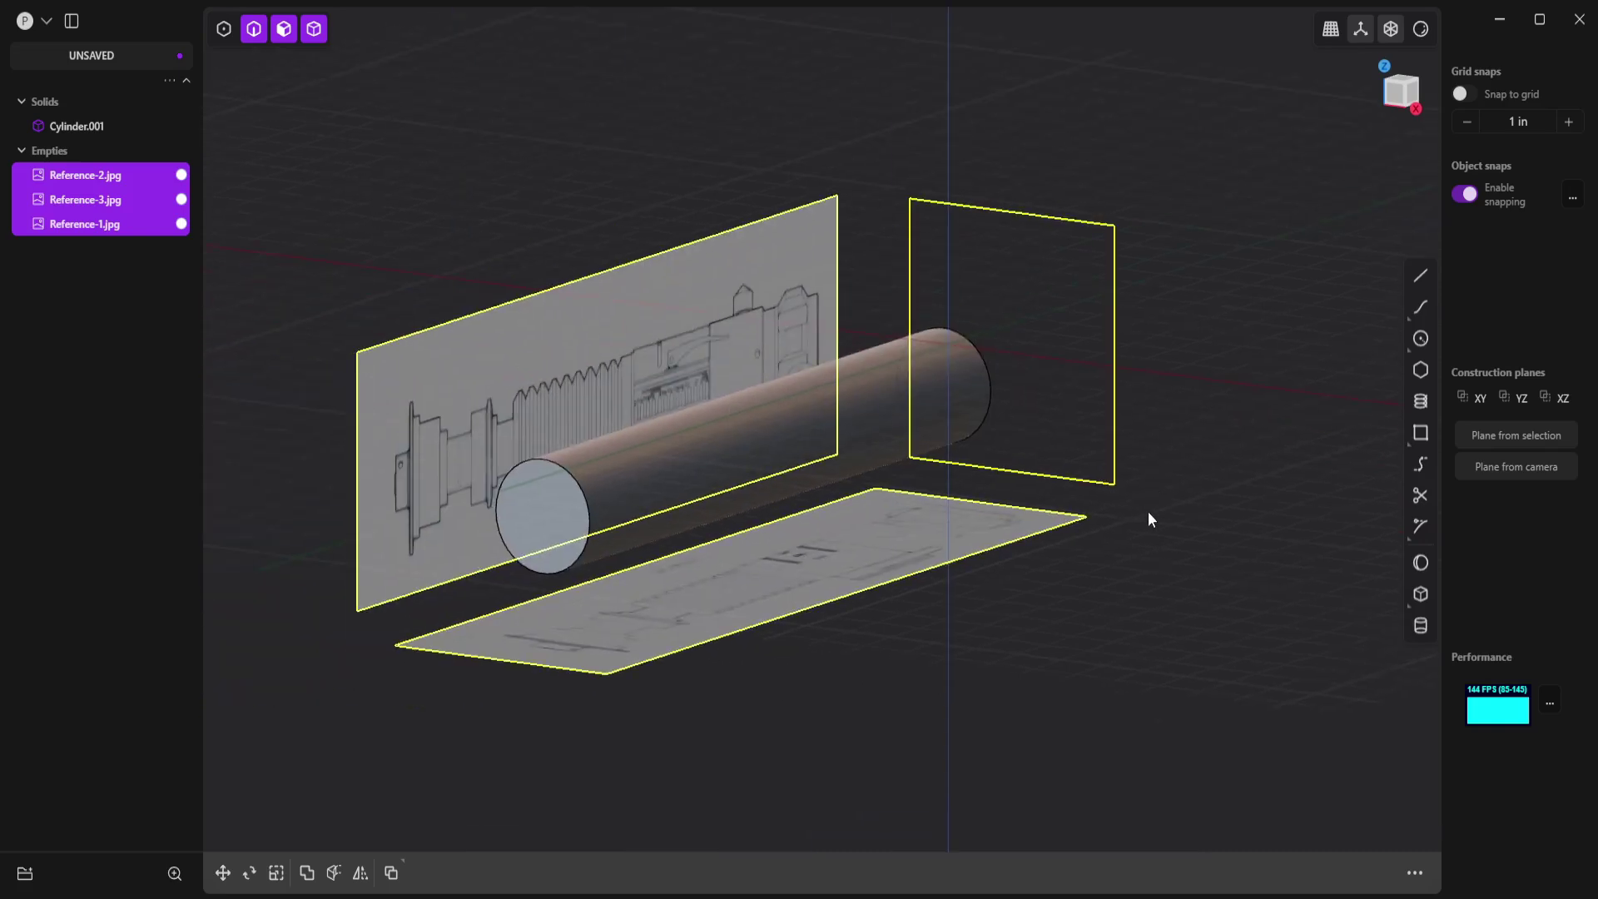
pyautogui.moveTo(1163, 510); pyautogui.dragTo(1125, 537, button='middle')
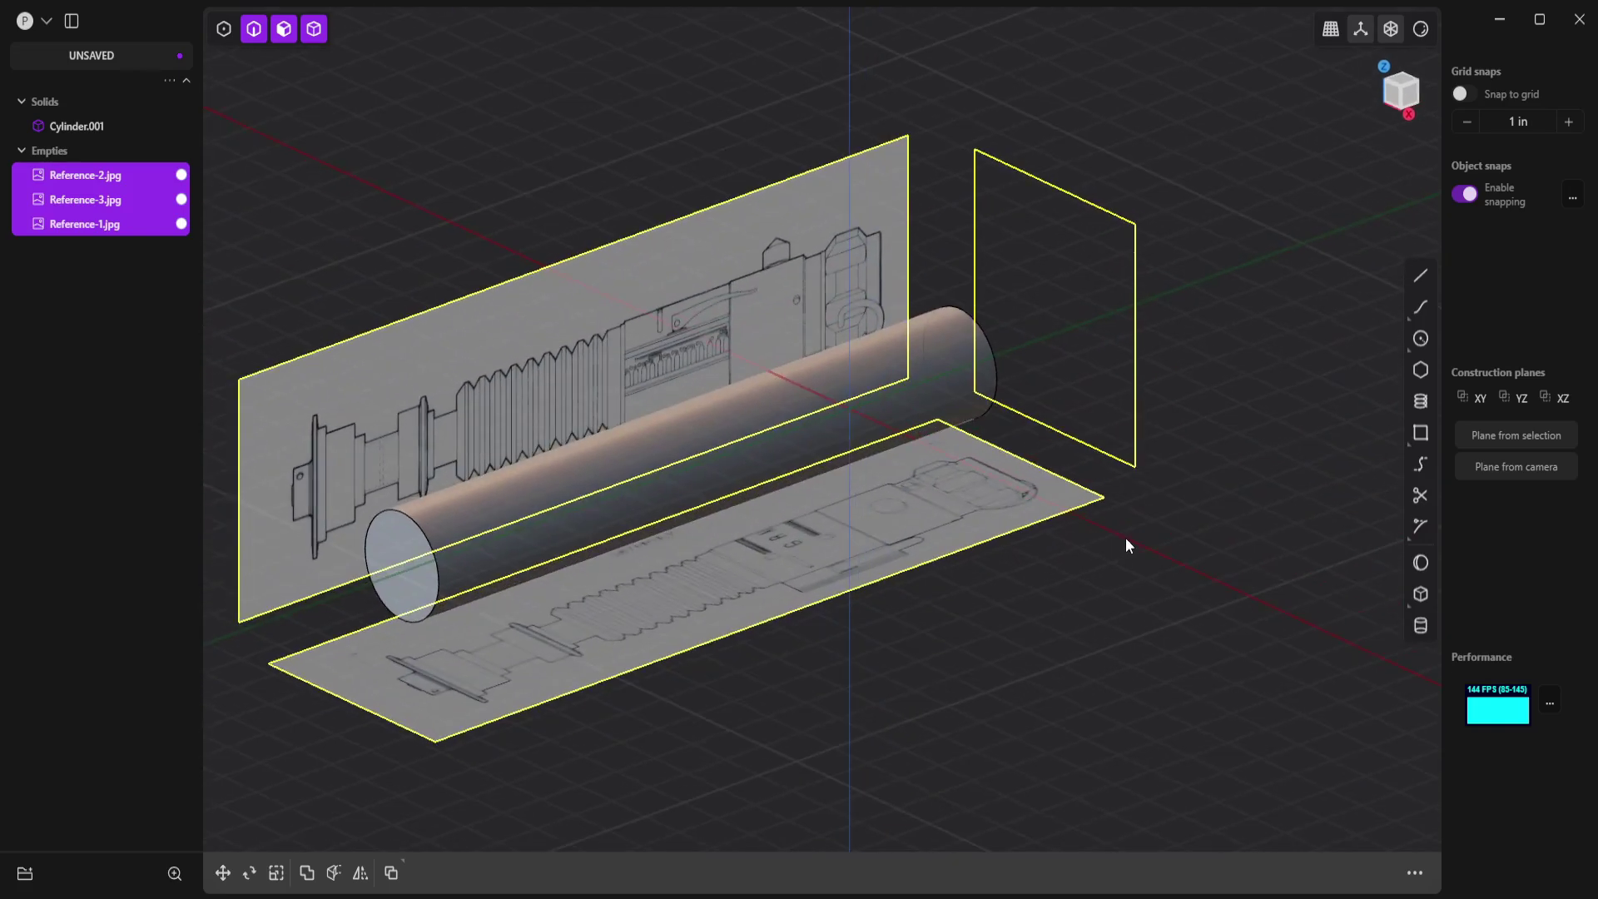
pyautogui.click(1171, 537)
pyautogui.moveTo(1172, 339)
pyautogui.mouseDown(button='middle')
pyautogui.moveTo(1209, 442)
pyautogui.moveTo(1109, 453)
pyautogui.moveTo(1185, 342)
pyautogui.mouseUp(button='middle')
pyautogui.click(1238, 288)
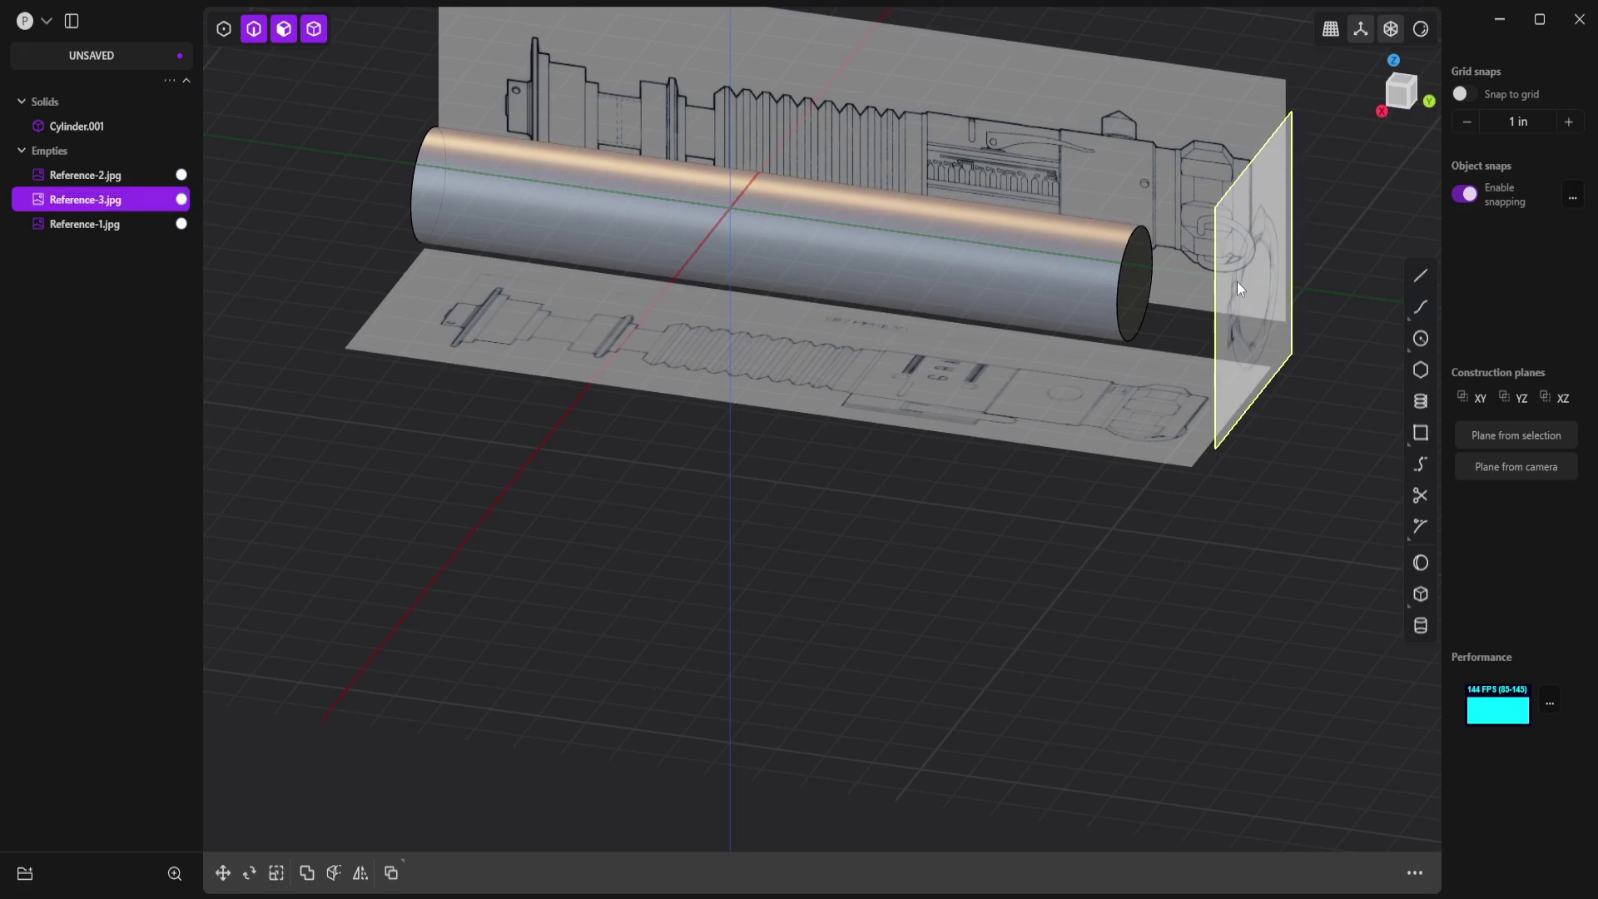
pyautogui.press('g')
pyautogui.moveTo(1311, 296); pyautogui.dragTo(466, 195)
pyautogui.moveTo(448, 203); pyautogui.dragTo(675, 463, button='middle')
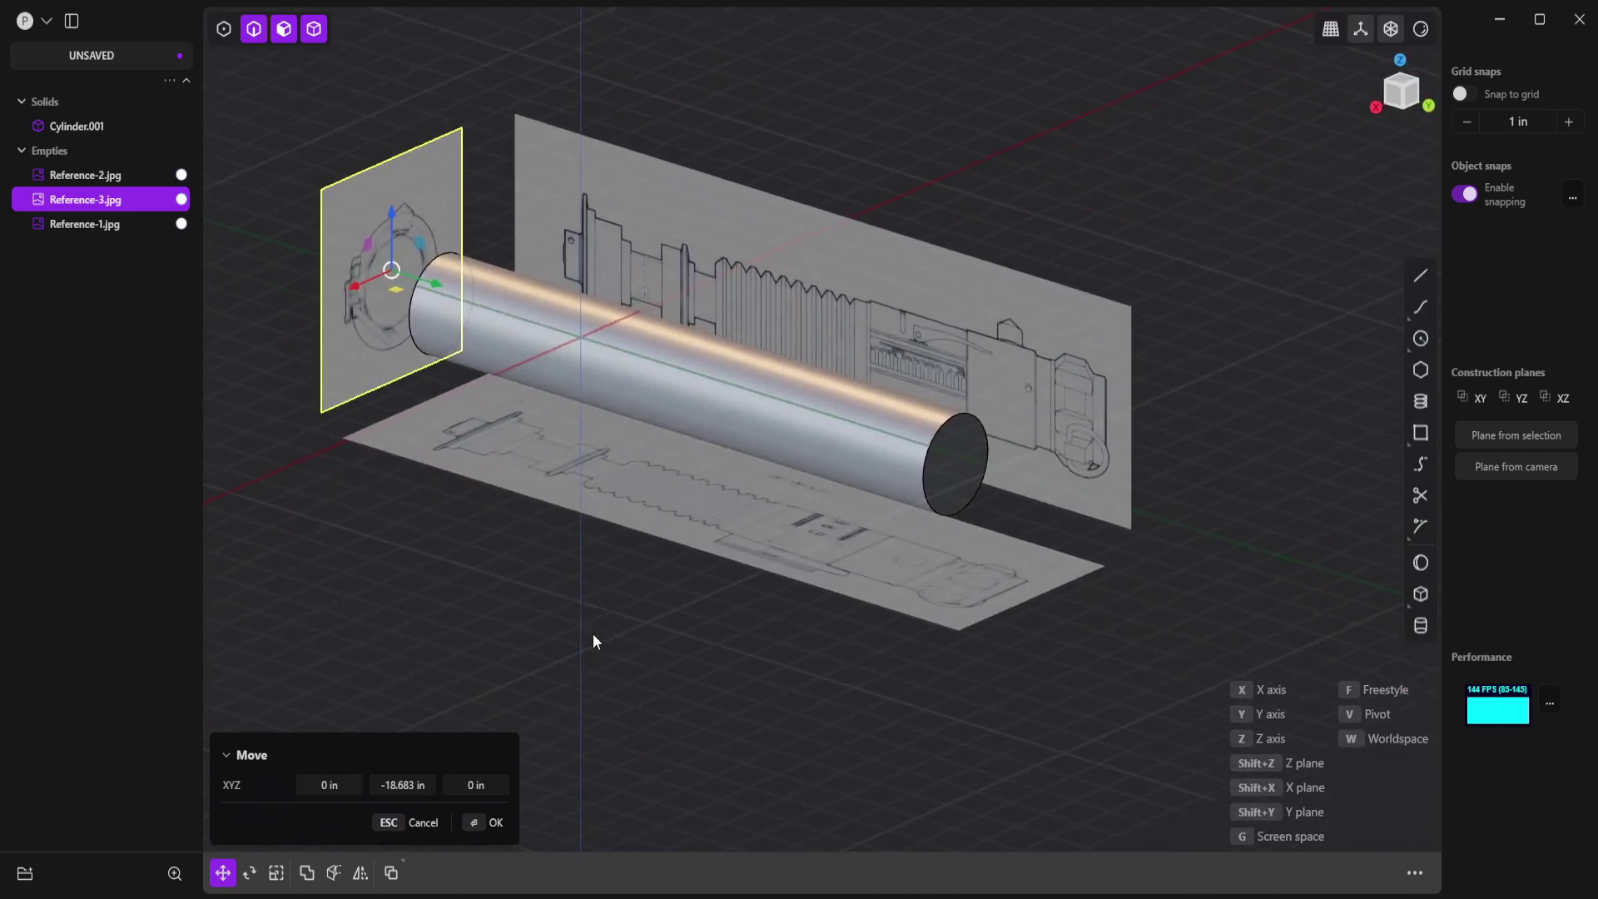
pyautogui.press('Return')
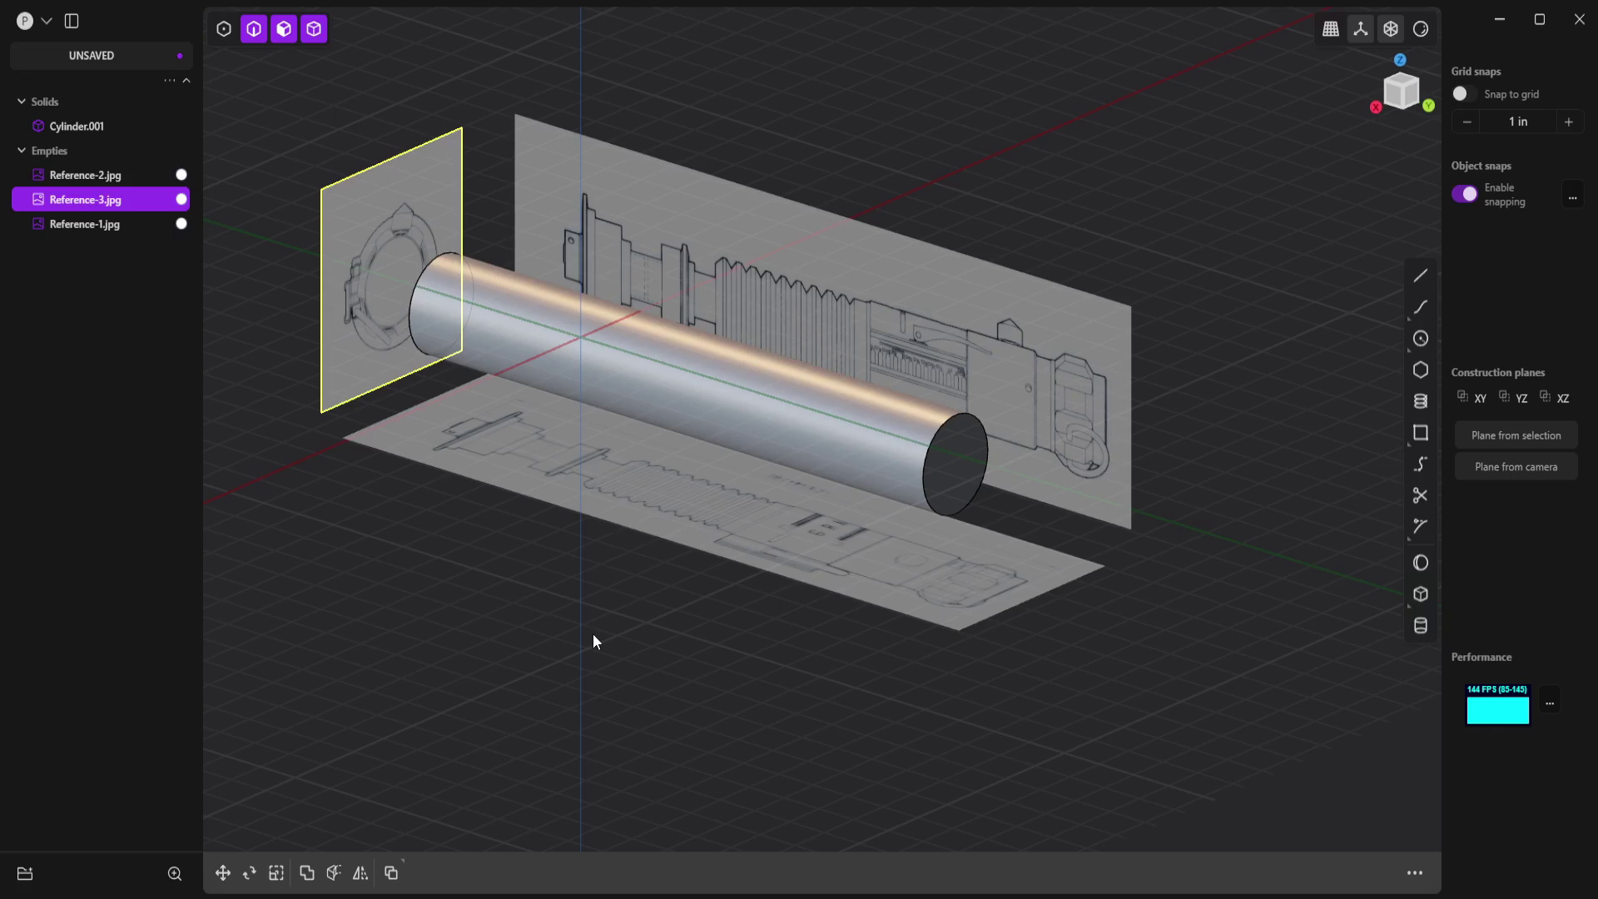
# Step: Group the three reference images and rename the group as Reference
pyautogui.click(103, 173)
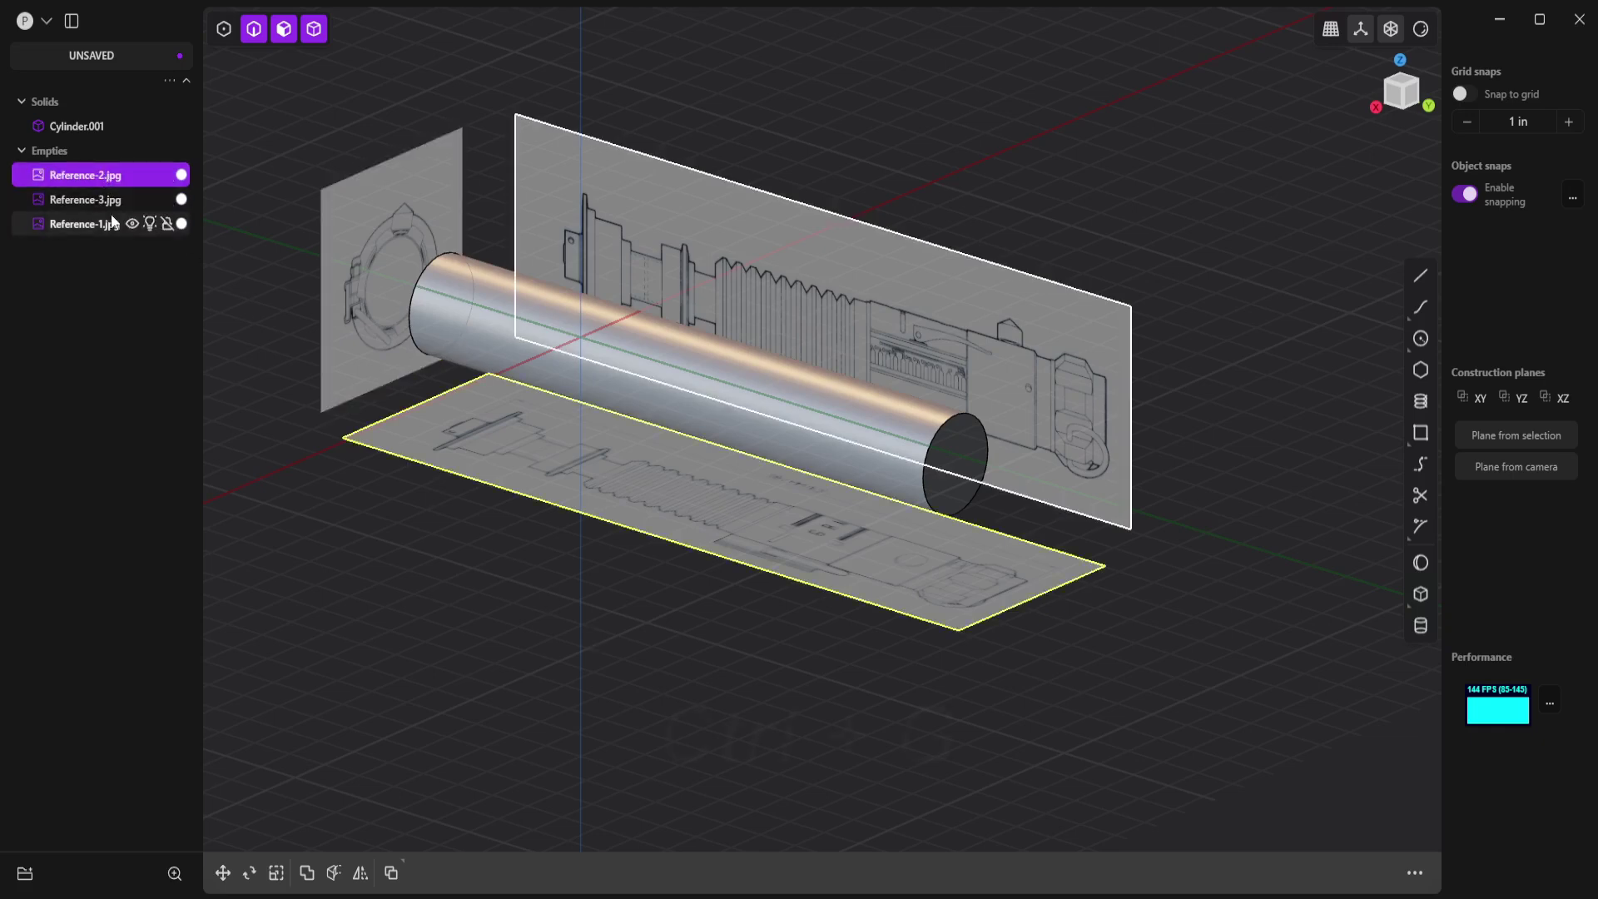
pyautogui.keyDown('shift'); pyautogui.click(110, 225); pyautogui.keyUp('shift')
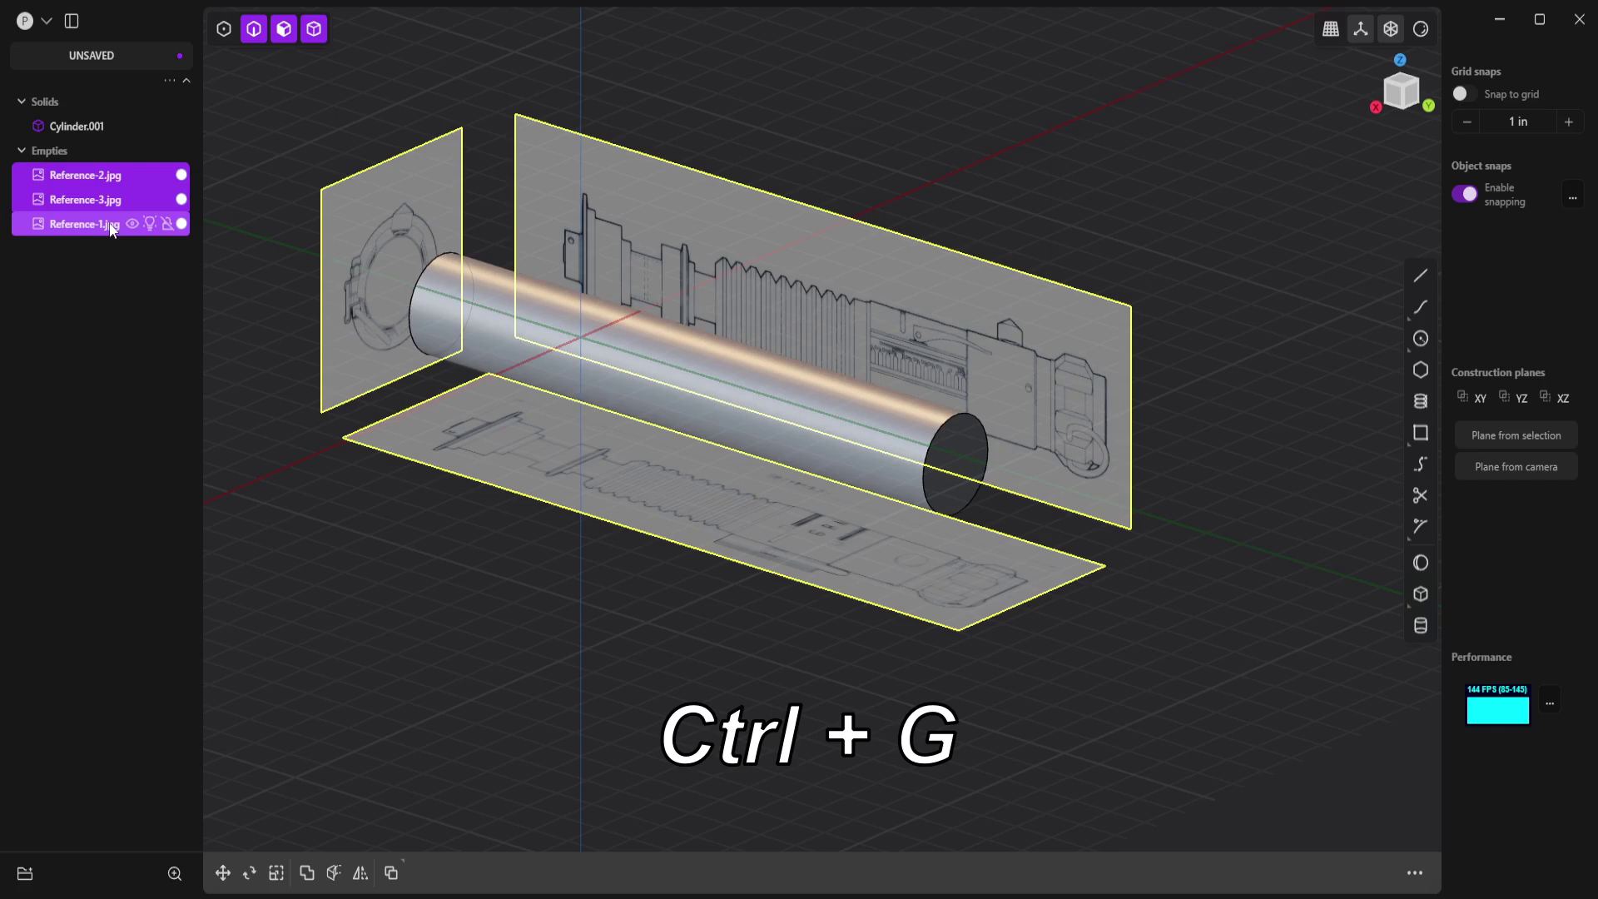
pyautogui.hotkey('ctrl', 'g')
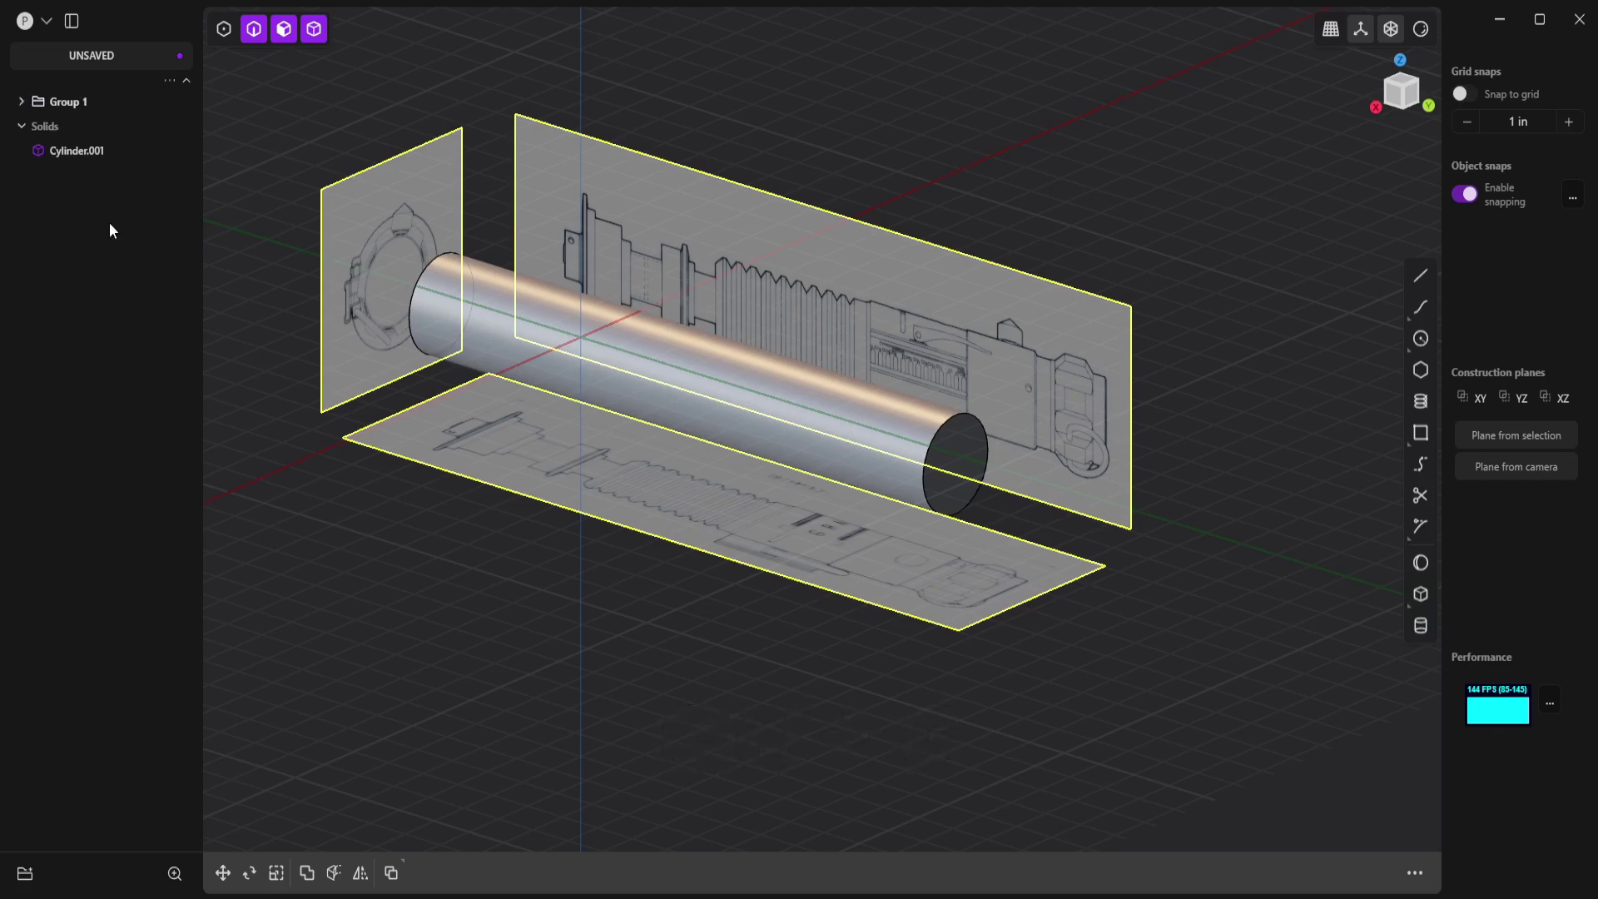
pyautogui.doubleClick(77, 98)
pyautogui.write('R')
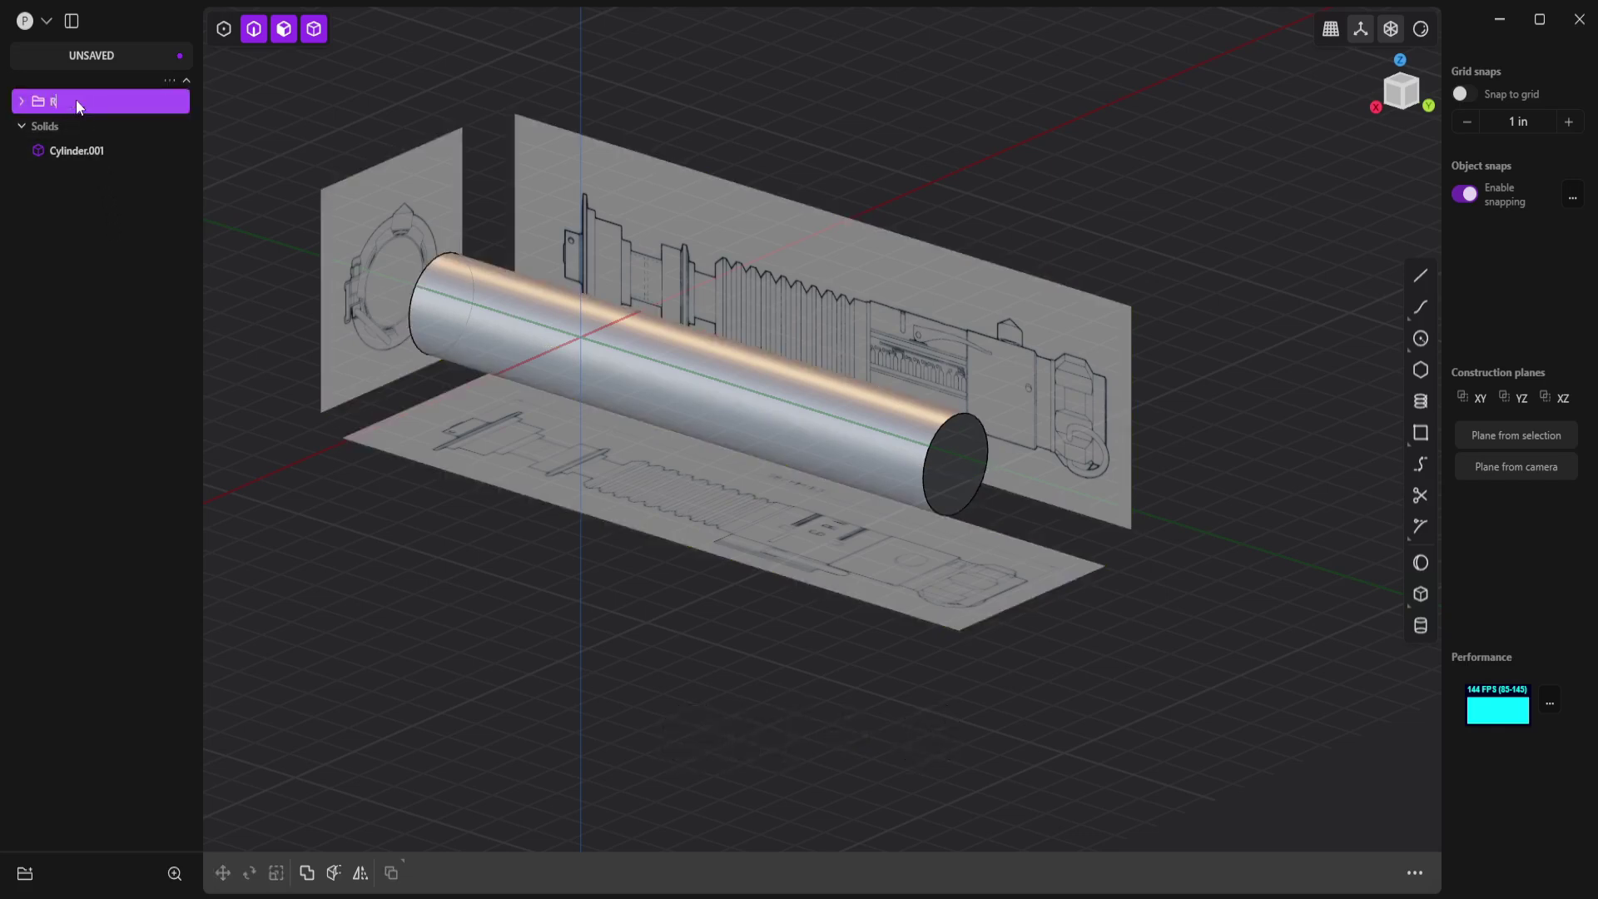
pyautogui.write('eference')
pyautogui.press('Return')
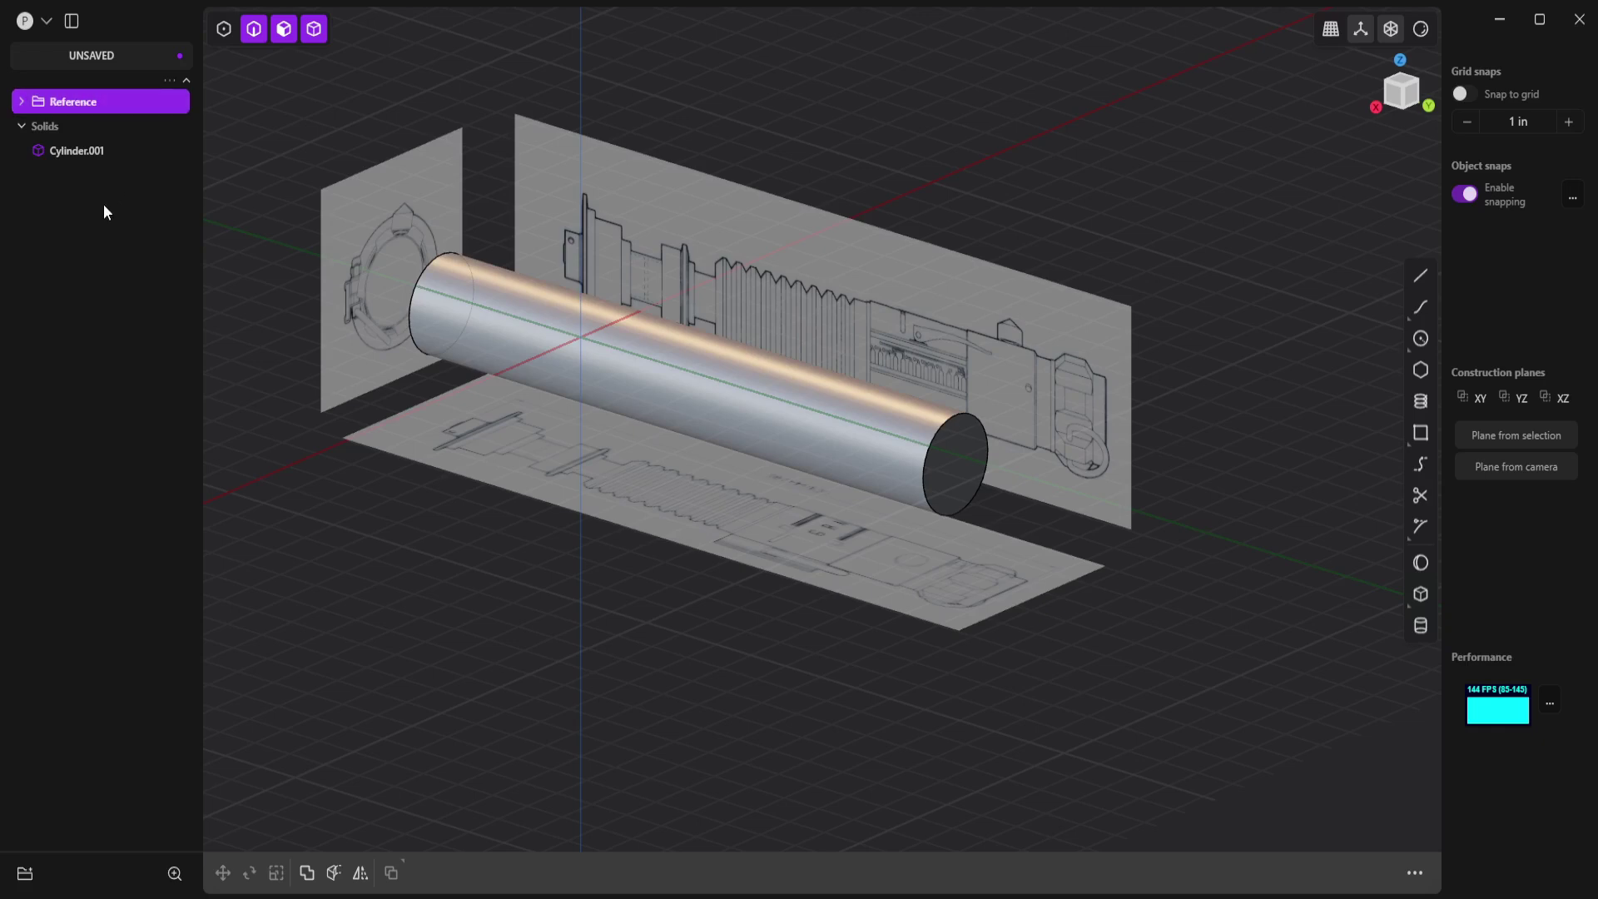
# Step: Lock the Reference group, and hide it and show it again
pyautogui.click(169, 103)
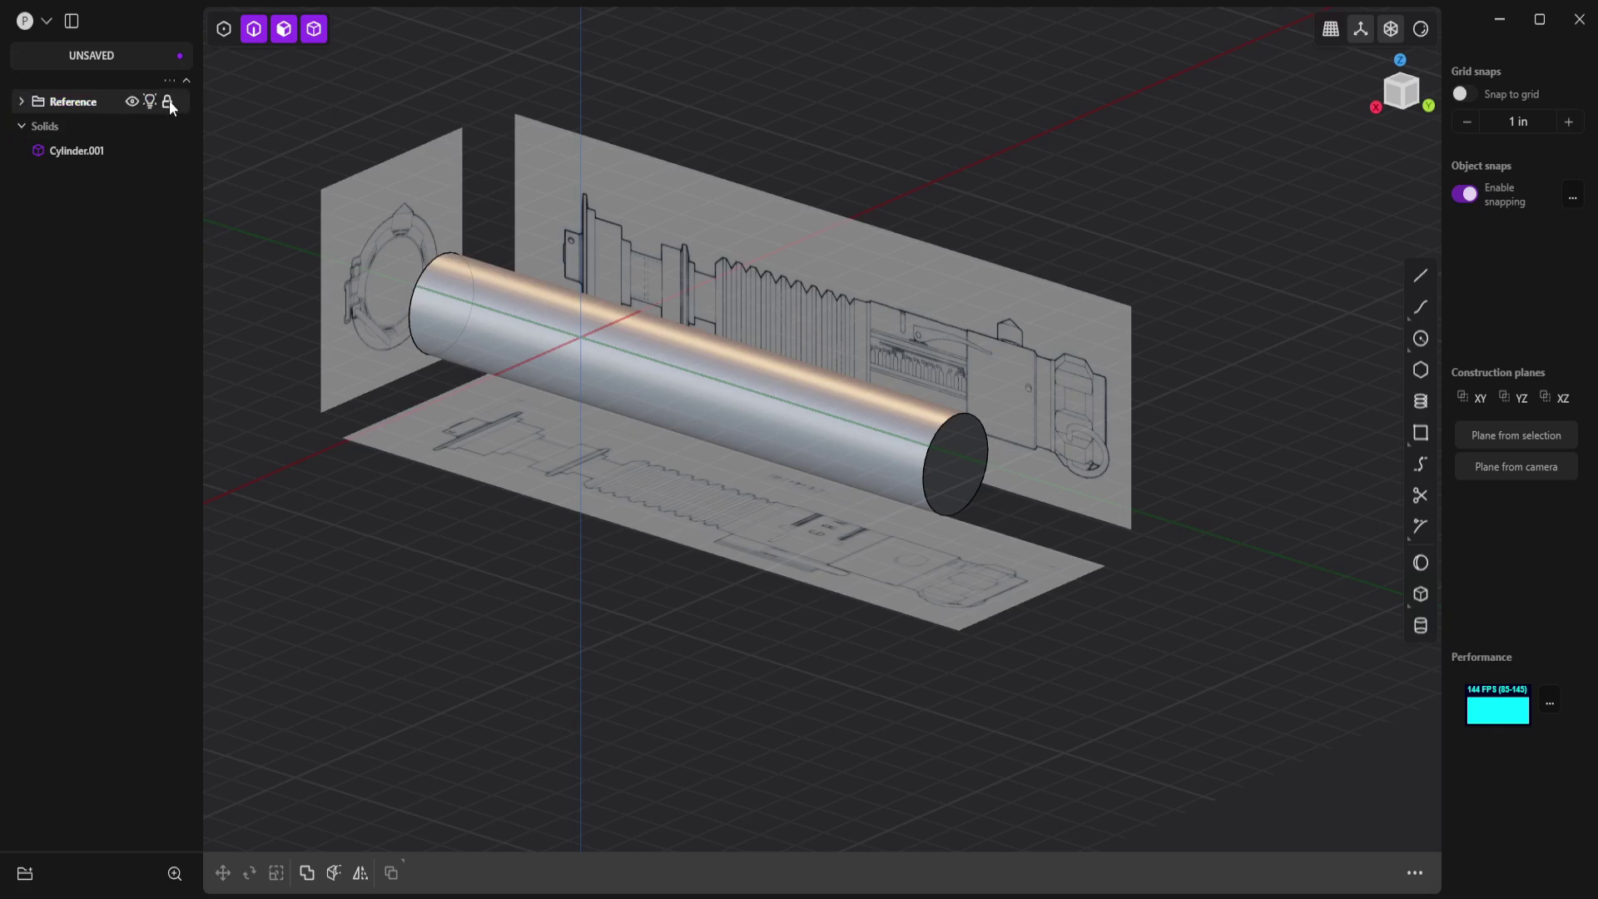
pyautogui.click(168, 101)
pyautogui.click(132, 101)
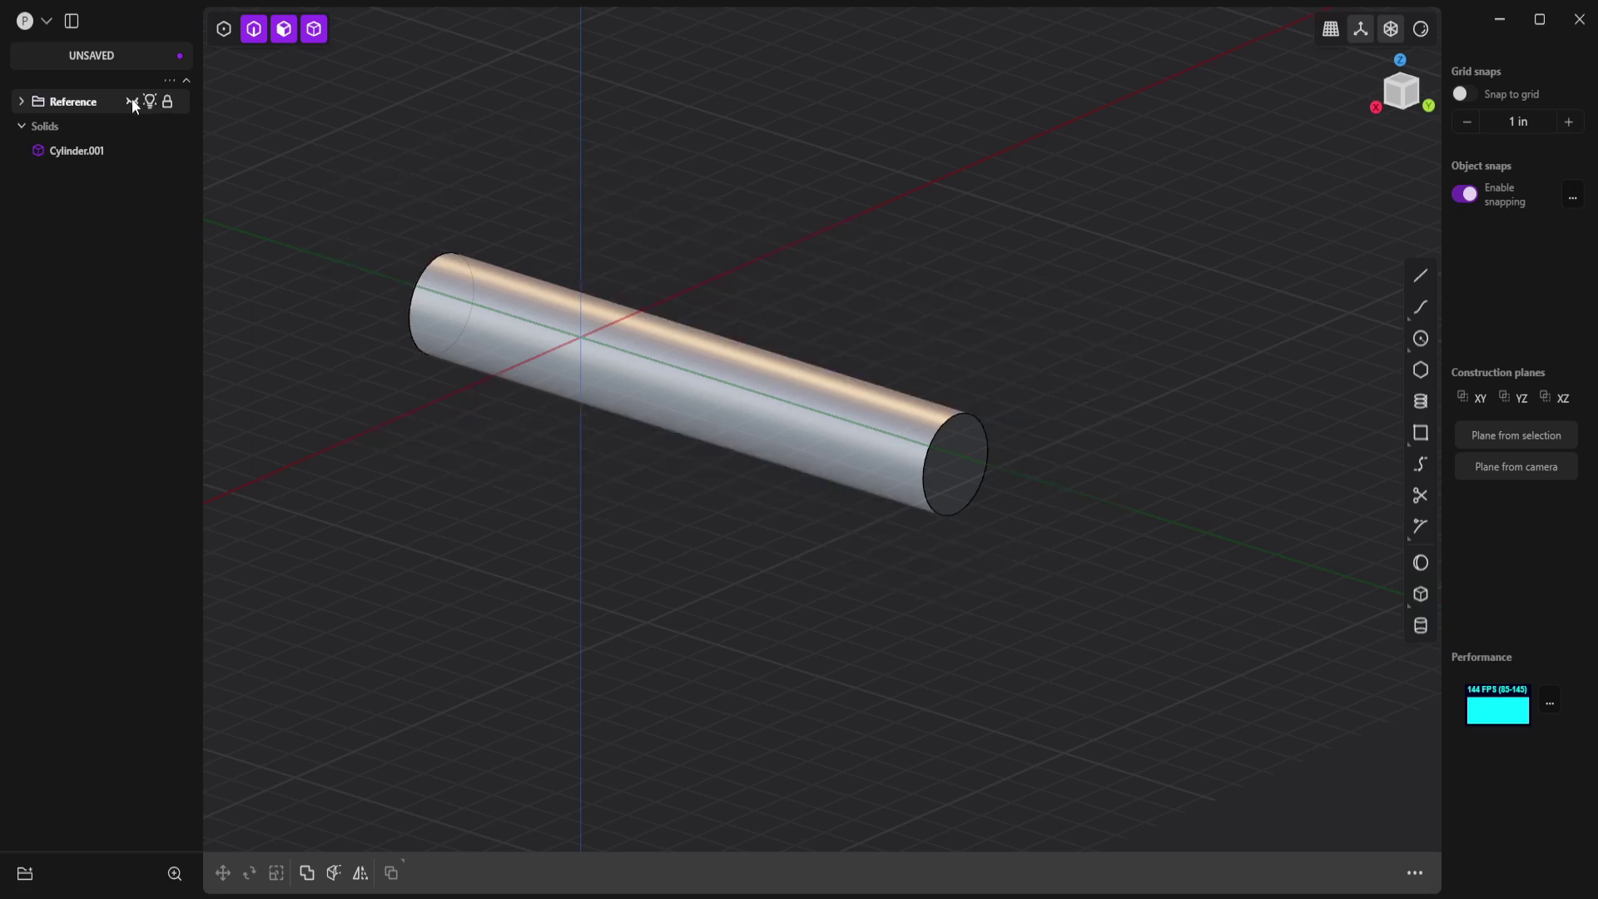
pyautogui.click(132, 101)
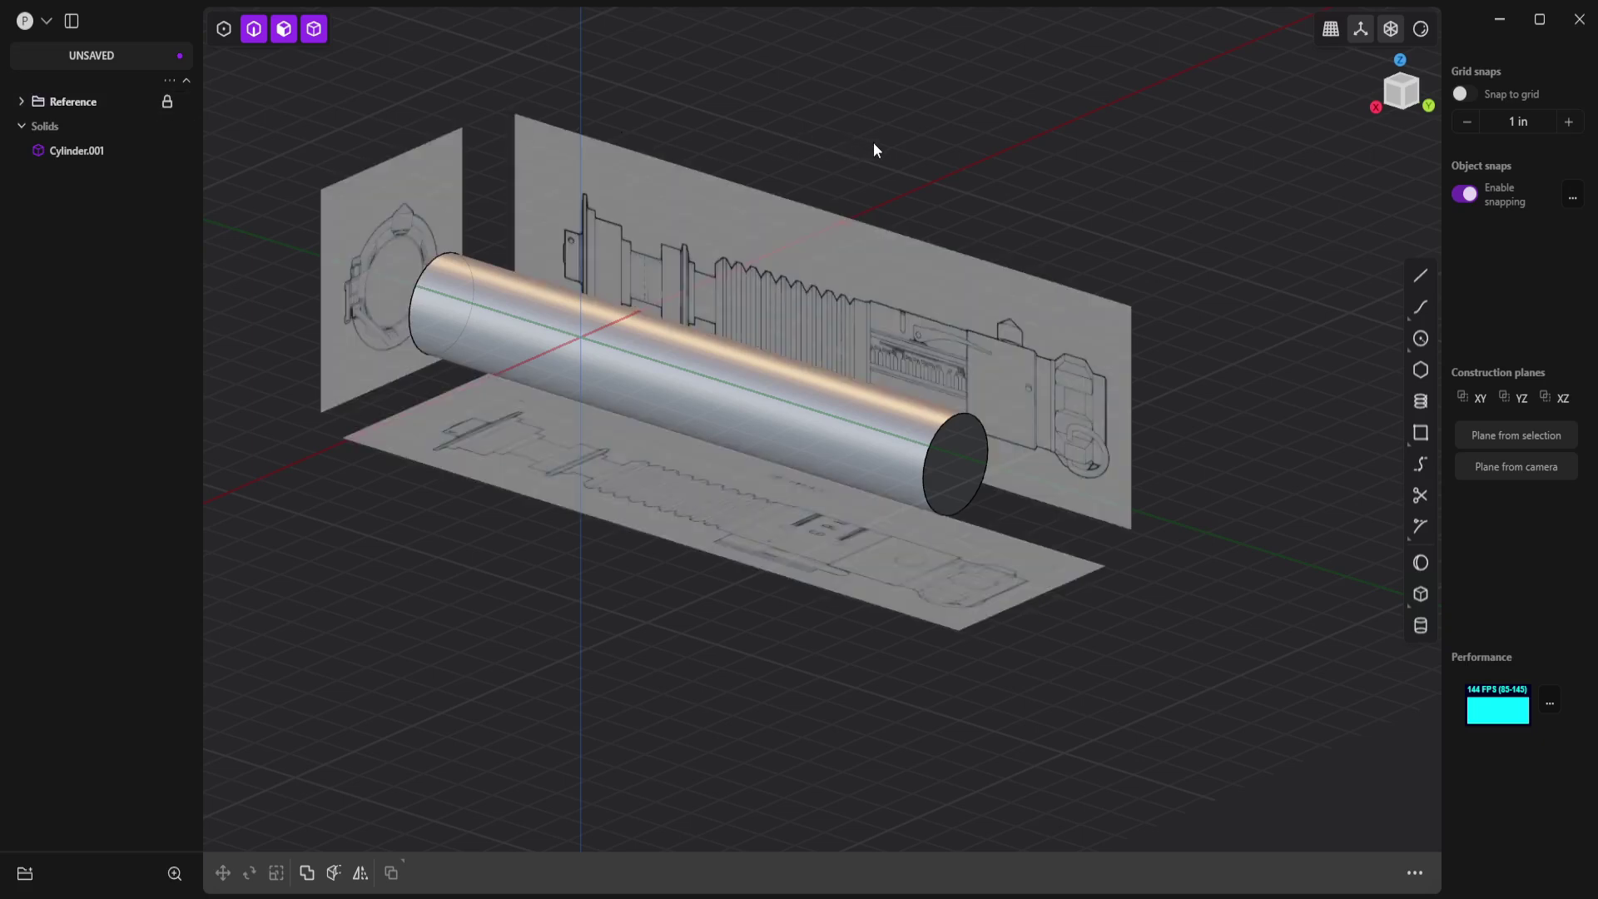